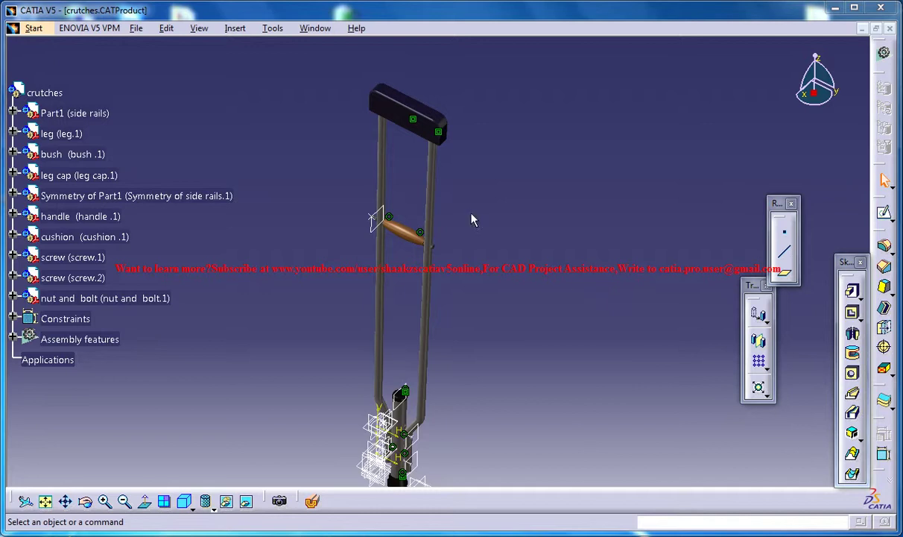
Switch to the Walking Crutches Study product window.
left_click(315, 29)
left_click(355, 136)
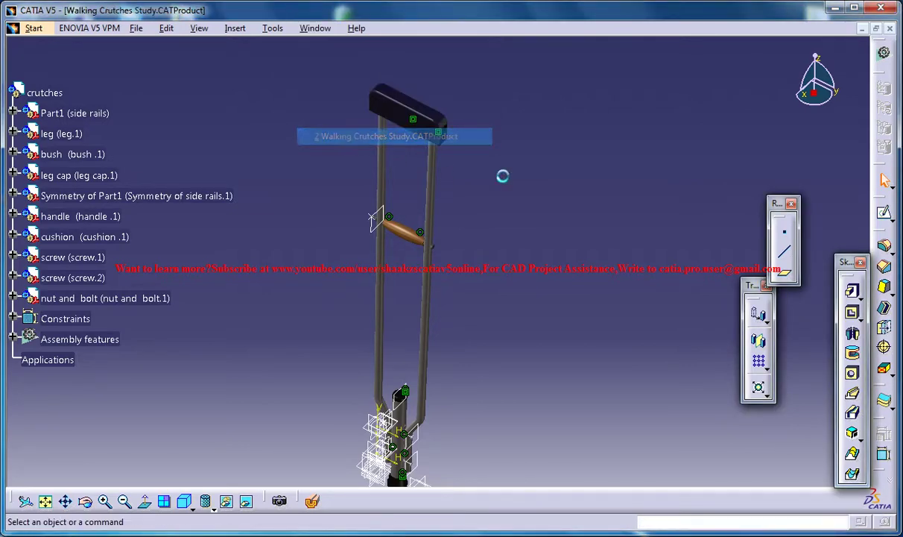
middle_click_drag(480, 194, 463, 208)
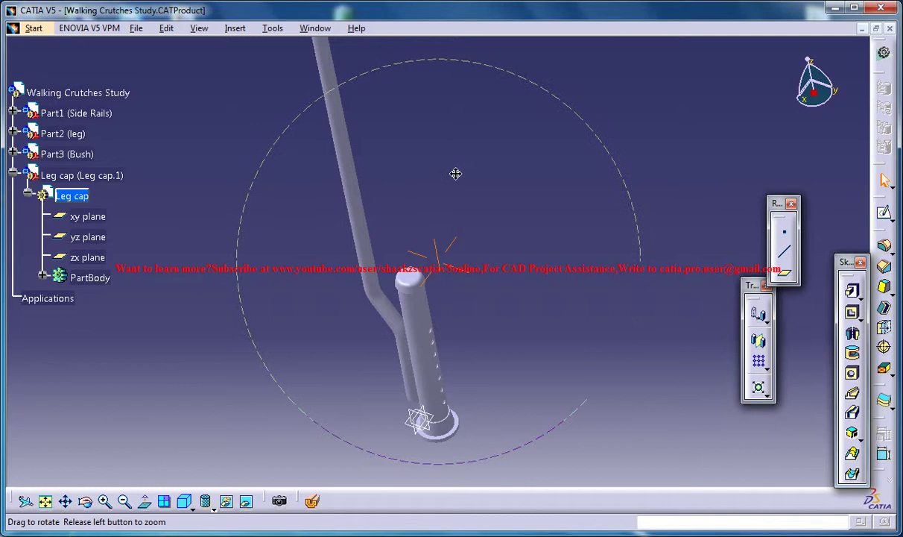
Hide the cap covering the upper end of the leg tube to expose its open circular edge.
middle_click_drag(456, 174, 298, 134)
middle_click_drag(373, 313, 362, 251)
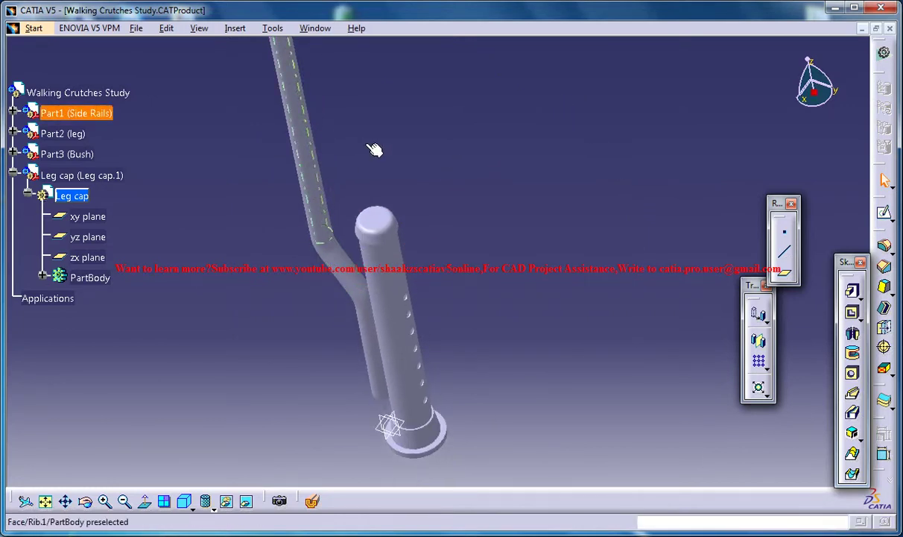
middle_click_drag(375, 150, 369, 147)
middle_click_drag(417, 242, 425, 266)
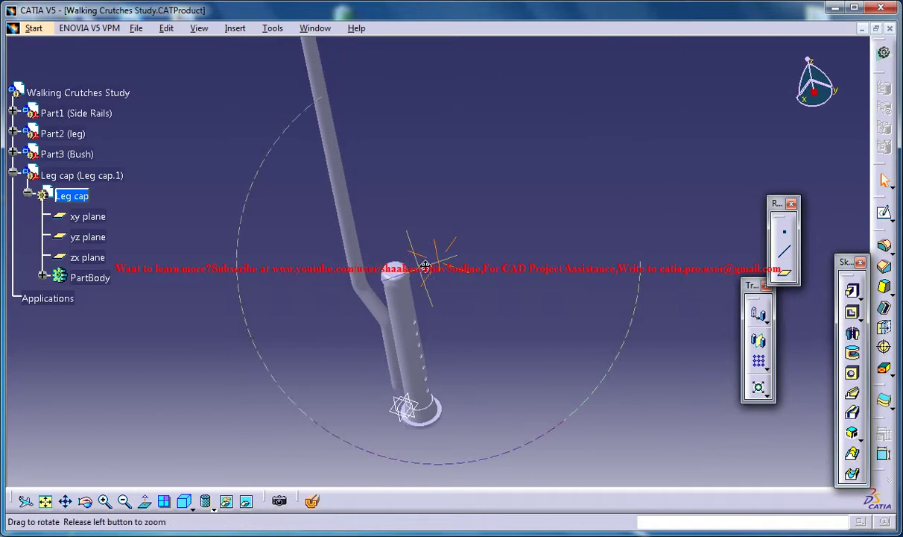
middle_click_drag(428, 388, 437, 311)
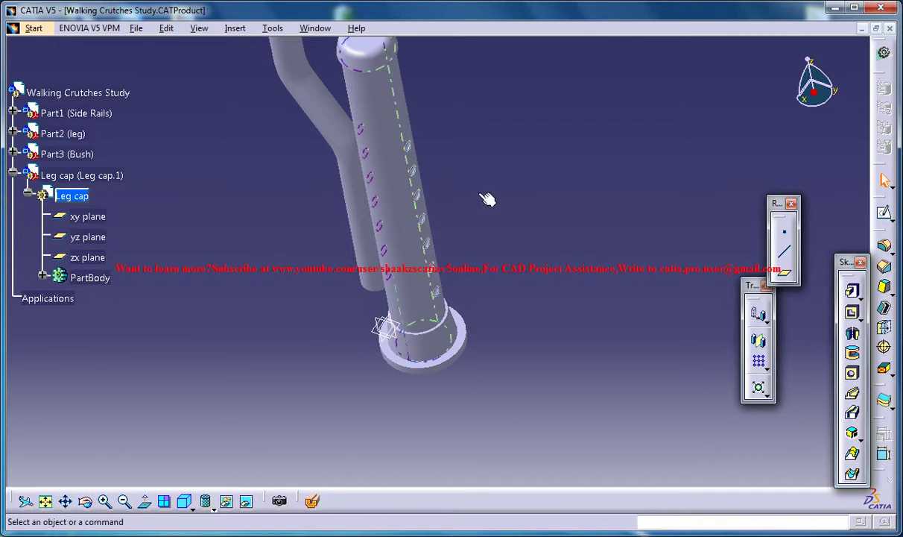
middle_click_drag(486, 199, 515, 230)
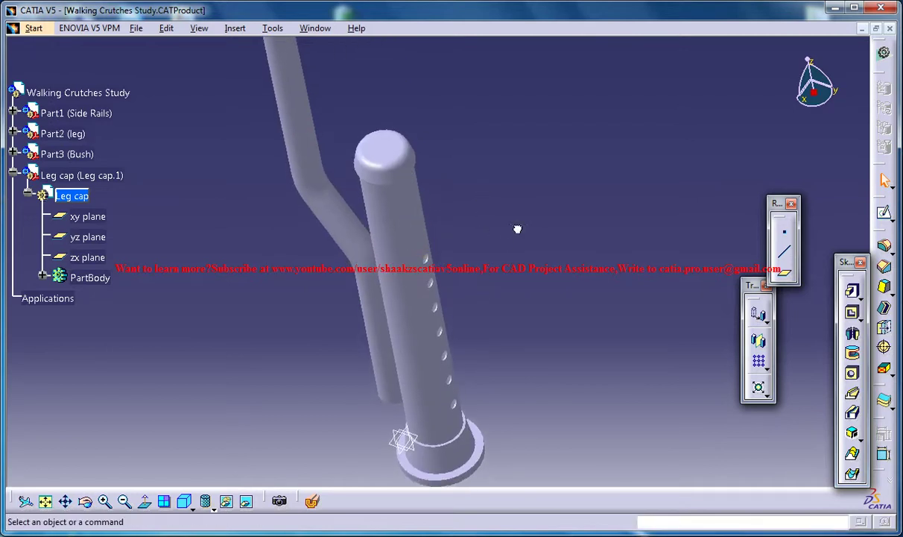
right_click(390, 149)
left_click(469, 194)
middle_click_drag(481, 176, 345, 66)
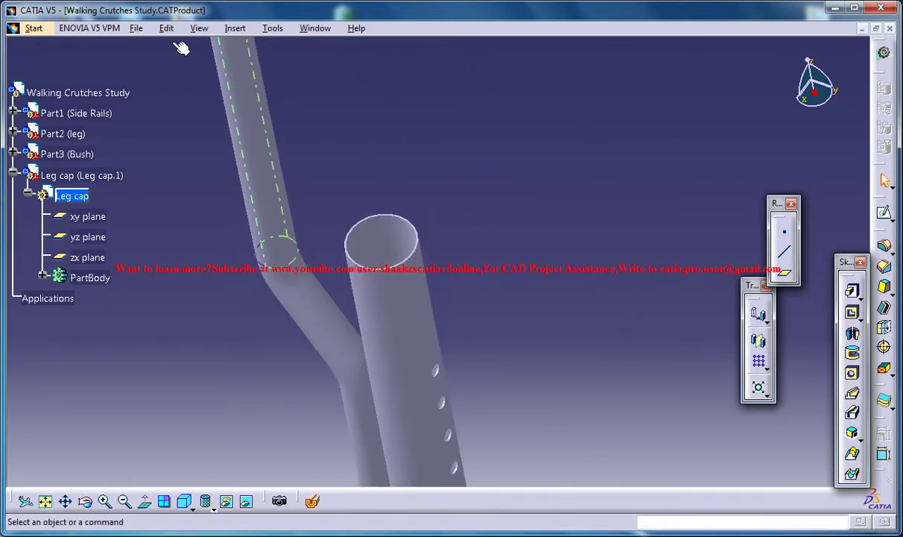
In Part2 (leg), create a reference point at the centre of the tube's upper circular edge with the Circle / Sphere / Ellipse center type.
left_click(33, 28)
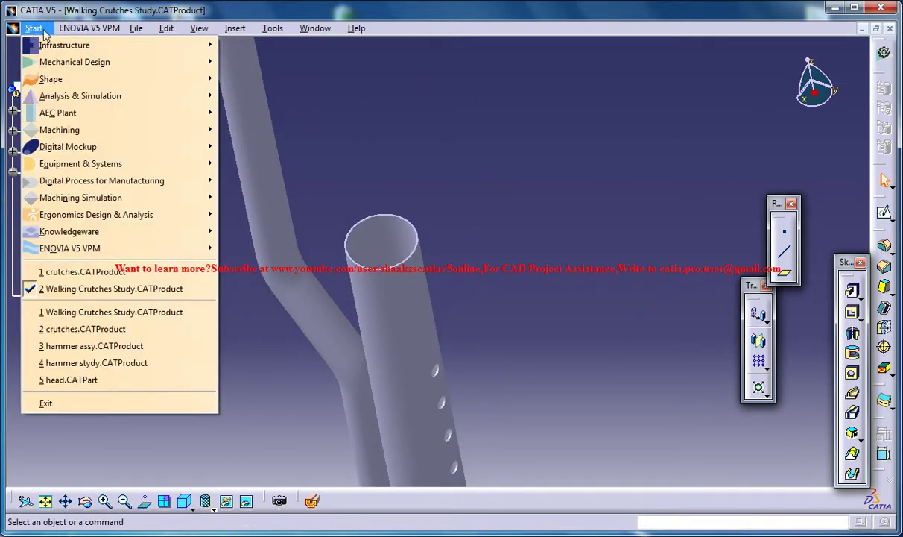
left_click(44, 32)
left_click(399, 299)
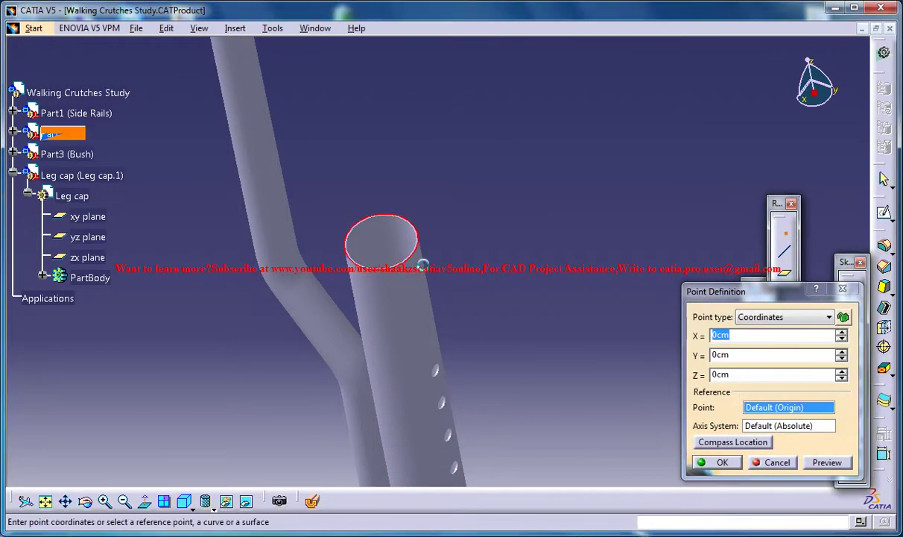
left_click(422, 263)
left_click(773, 237)
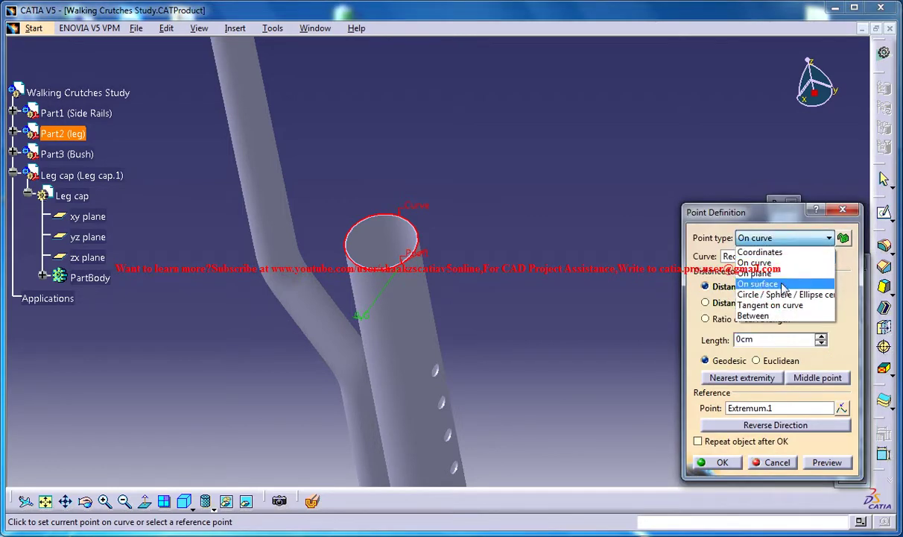
left_click(745, 292)
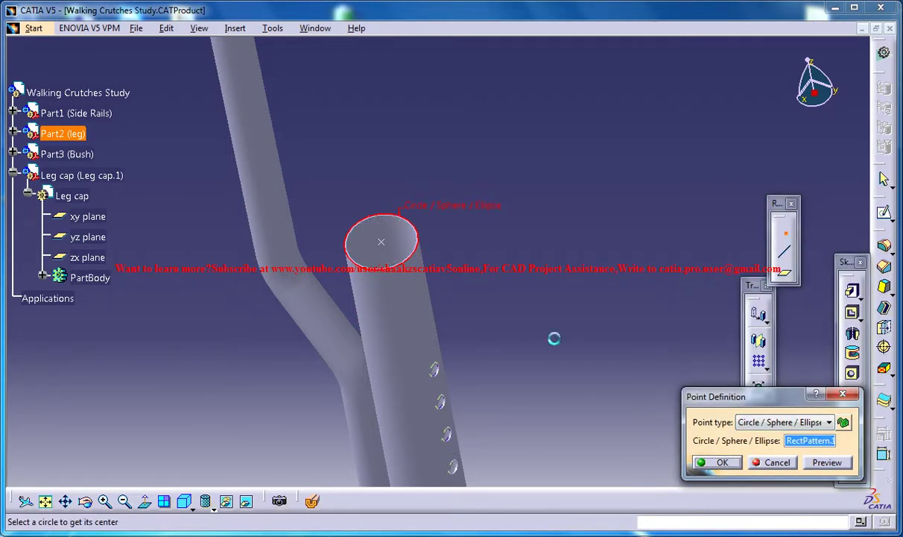
left_click(720, 462)
Create a reference plane parallel to the zx plane, passing through the centre point of the leg tube's open end.
middle_click_drag(530, 204, 456, 313)
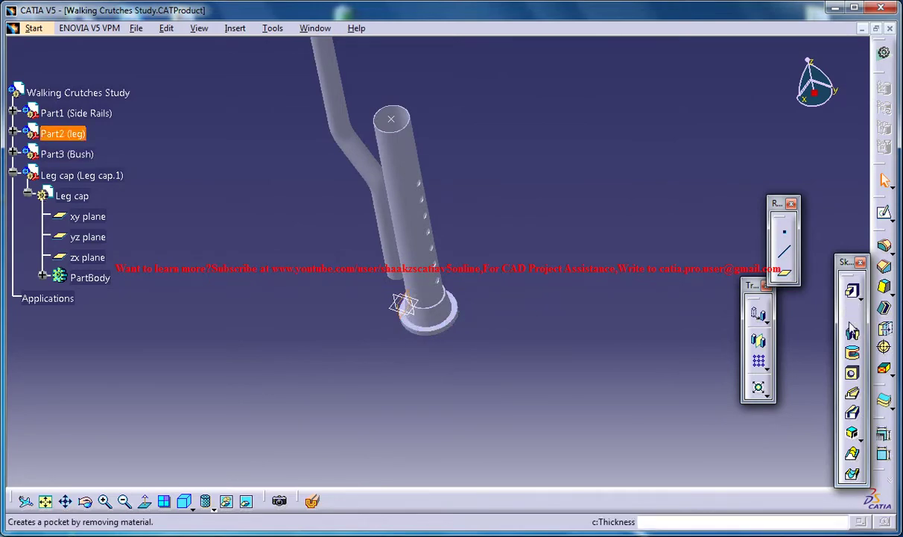
left_click(785, 271)
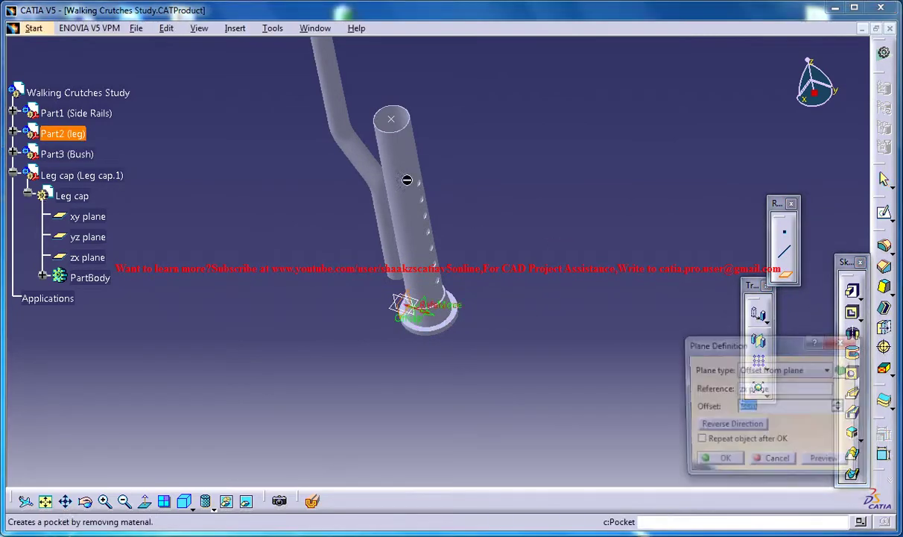
left_click(392, 119)
left_click(721, 462)
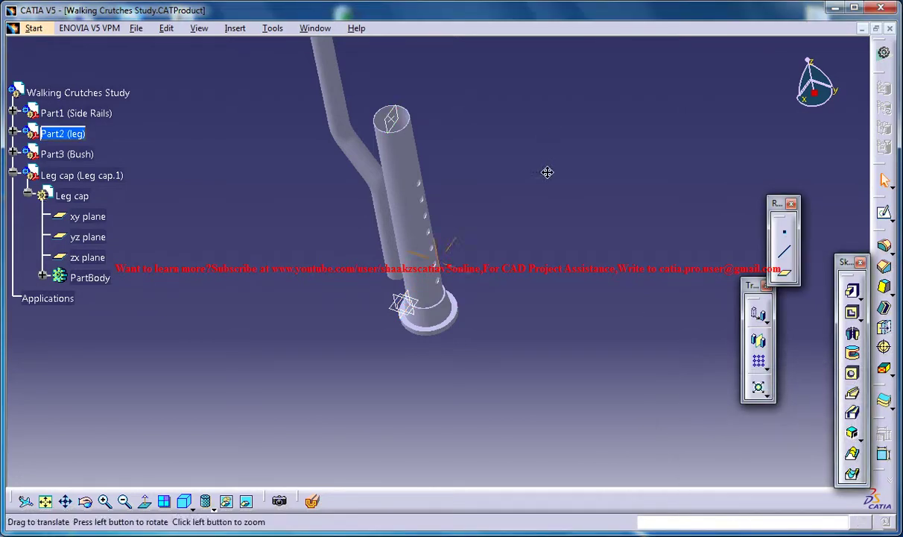
Try to bring the hidden cap back from the hidden-objects space, then return to the visible space.
middle_click_drag(546, 171, 564, 228)
left_click(248, 501)
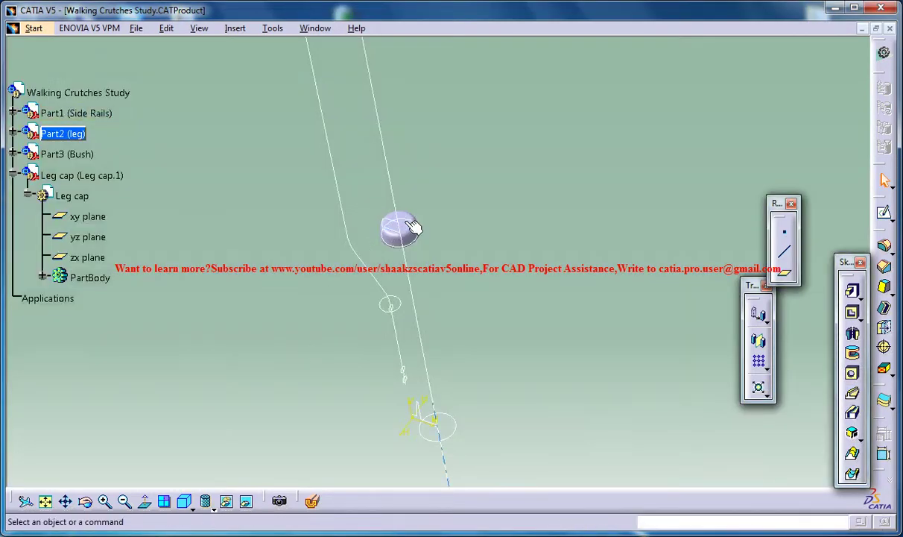
right_click(410, 226)
left_click(470, 267)
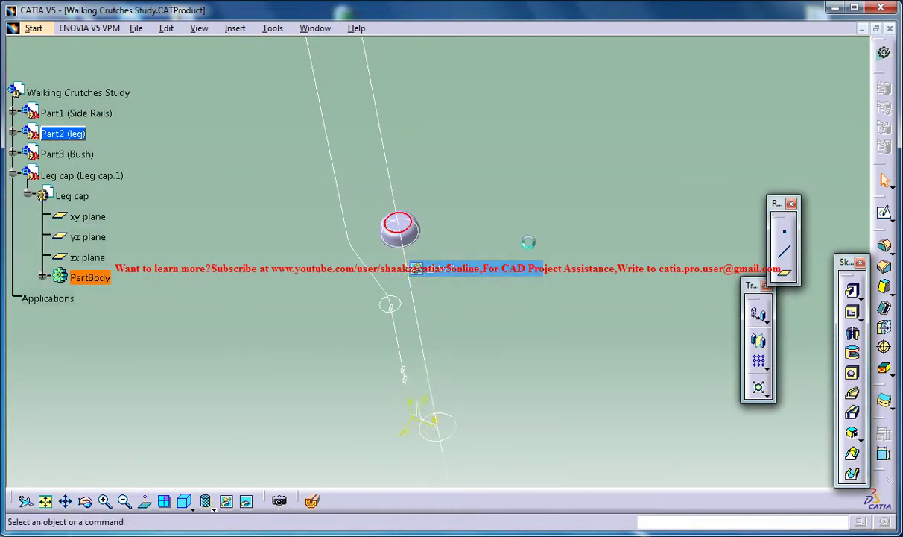
right_click(408, 227)
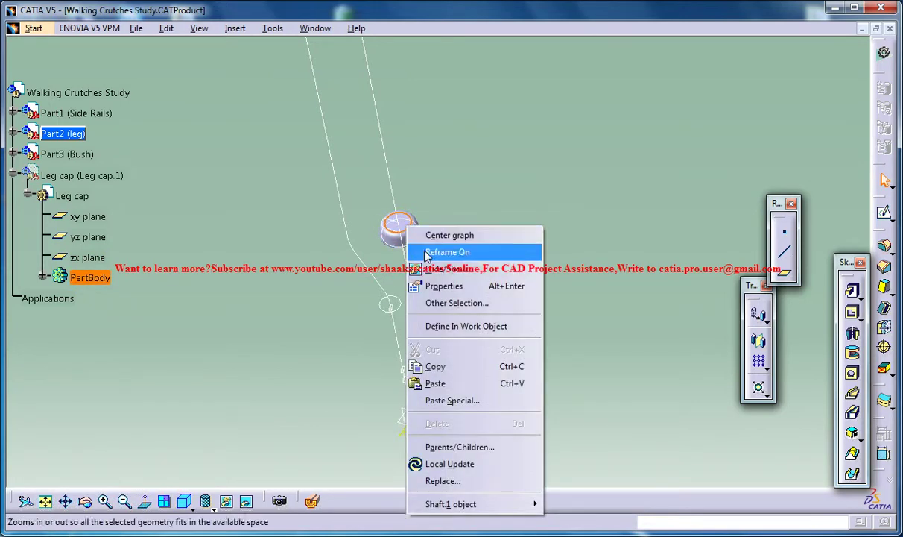
left_click(446, 269)
right_click(422, 238)
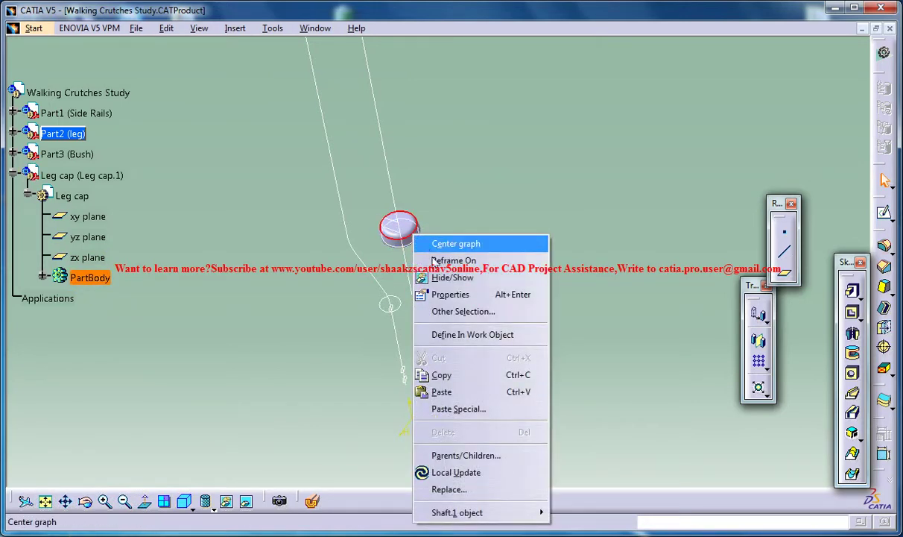
left_click(478, 274)
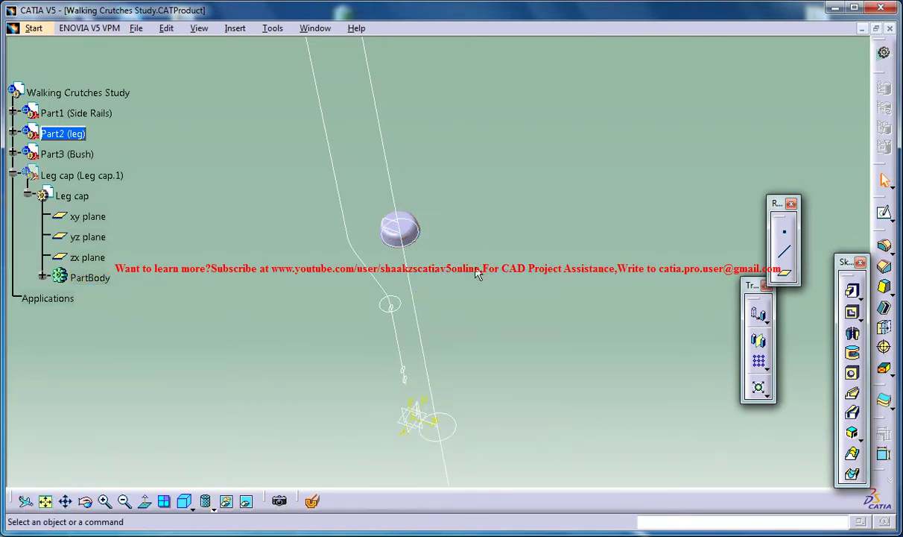
left_click(250, 502)
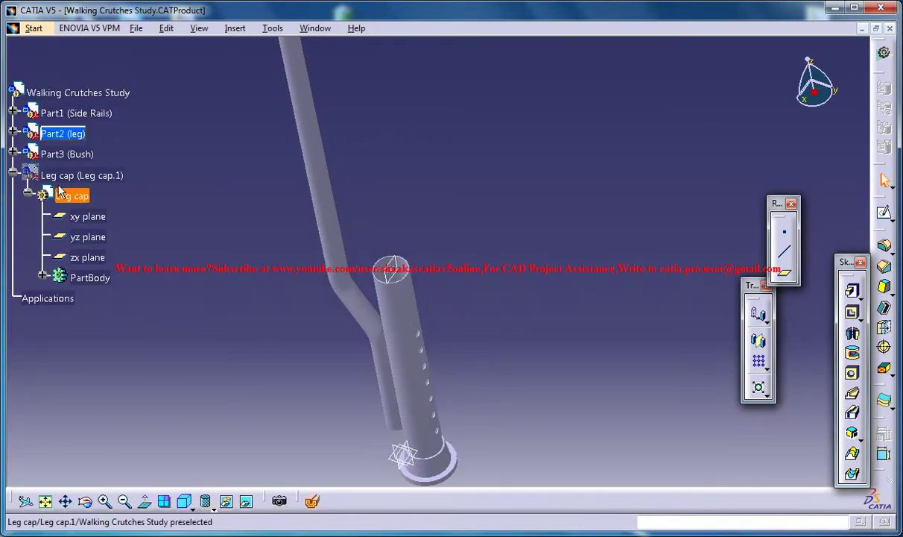
Expand the leg cap's PartBody and try toggling the visibility of Shaft.1 and the Leg cap component.
left_click(42, 275)
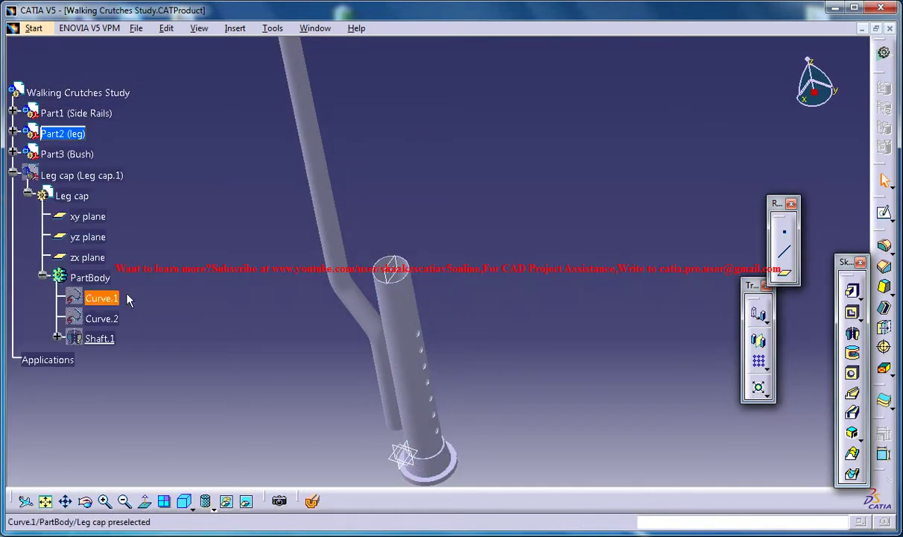
right_click(105, 340)
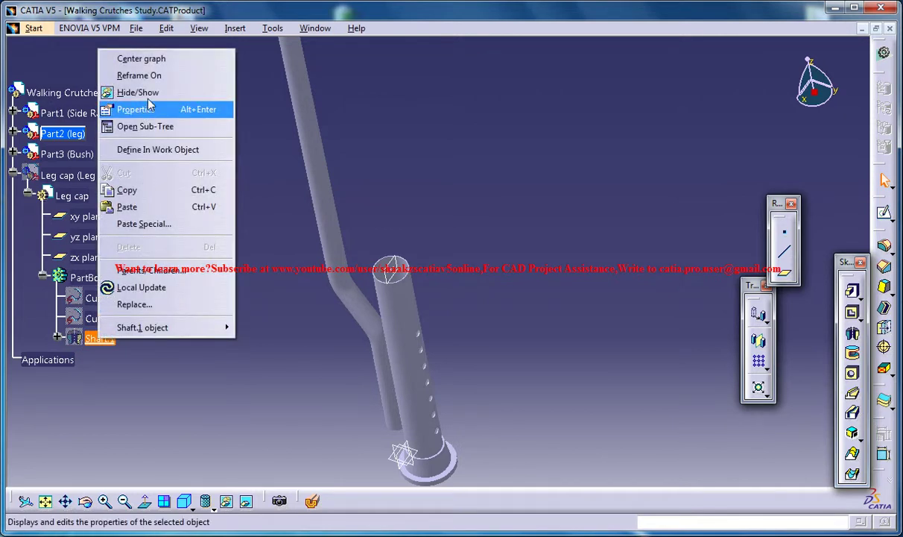
left_click(123, 106)
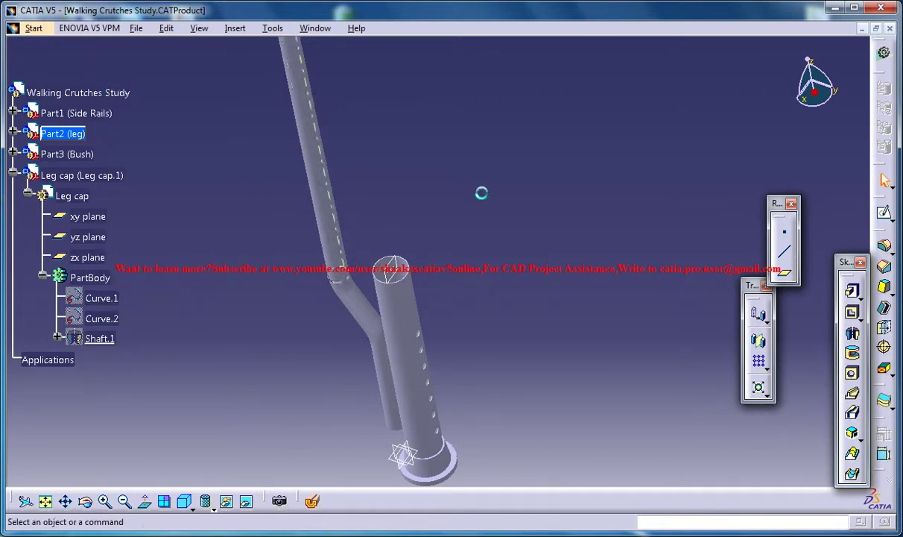
left_click(58, 337)
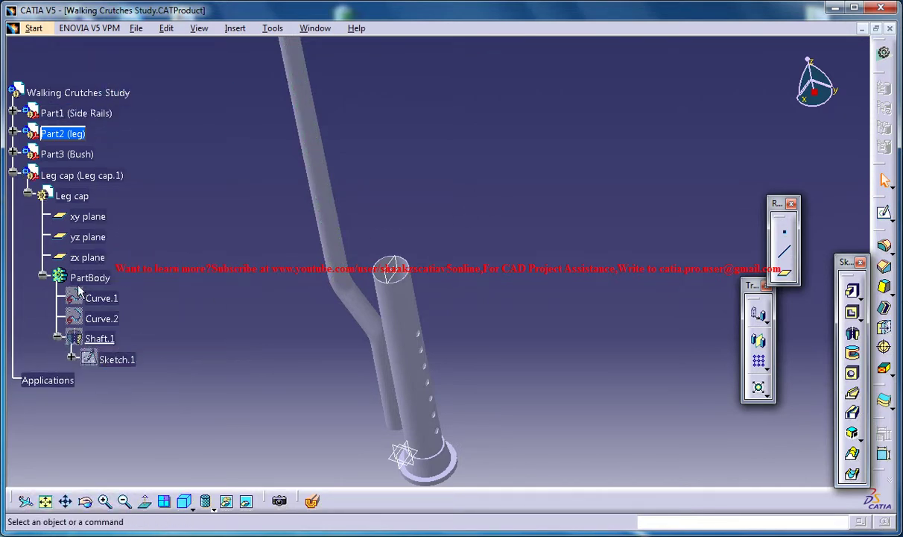
right_click(71, 176)
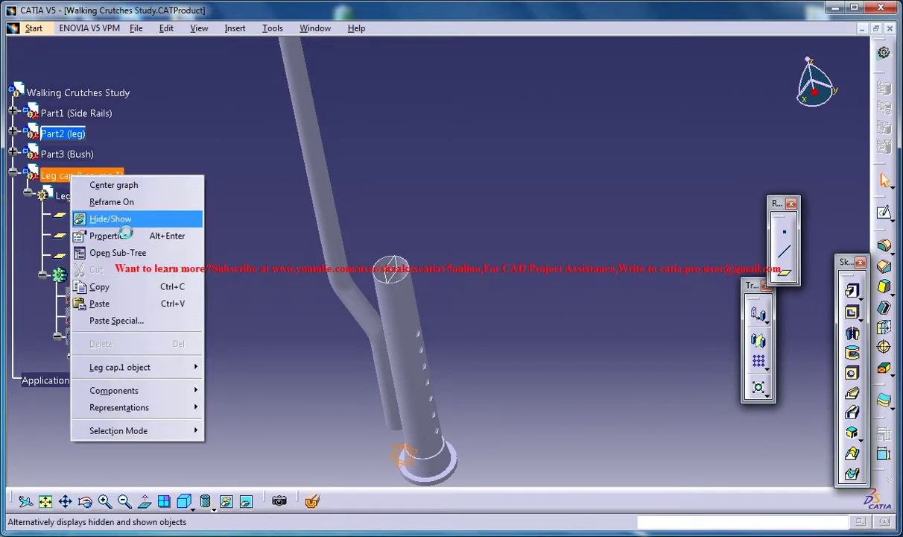
left_click(112, 218)
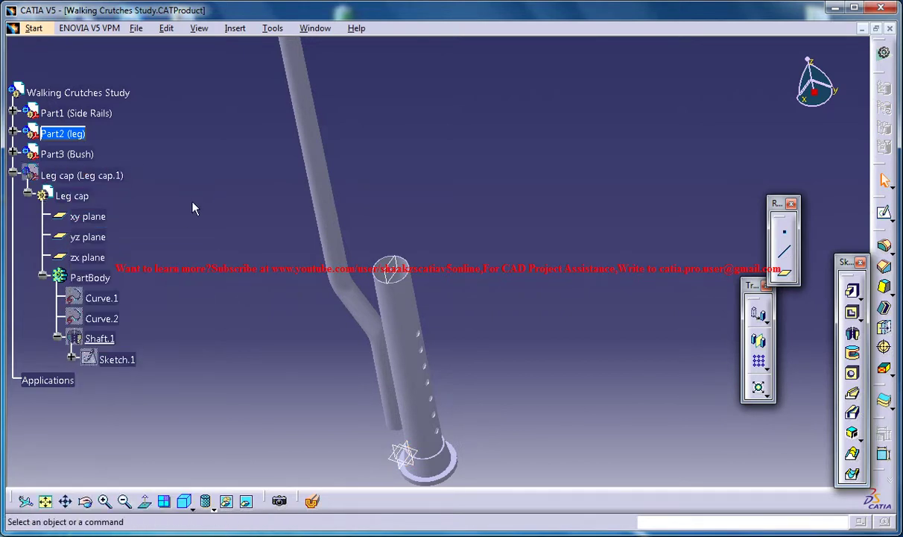
Activate the Walking Crutches Study product and show the leg cap's Shaft.1 and the Leg cap component again.
double_click(78, 92)
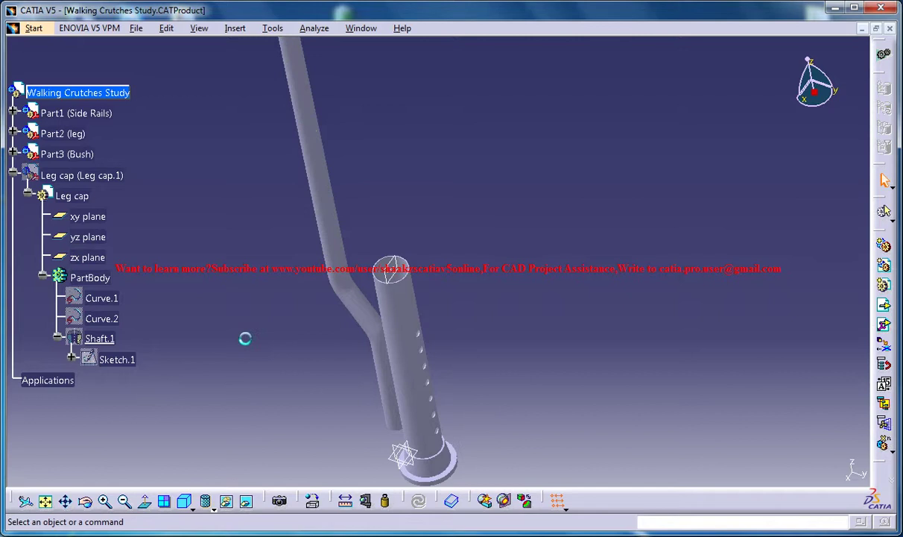
right_click(107, 340)
left_click(143, 175)
right_click(59, 176)
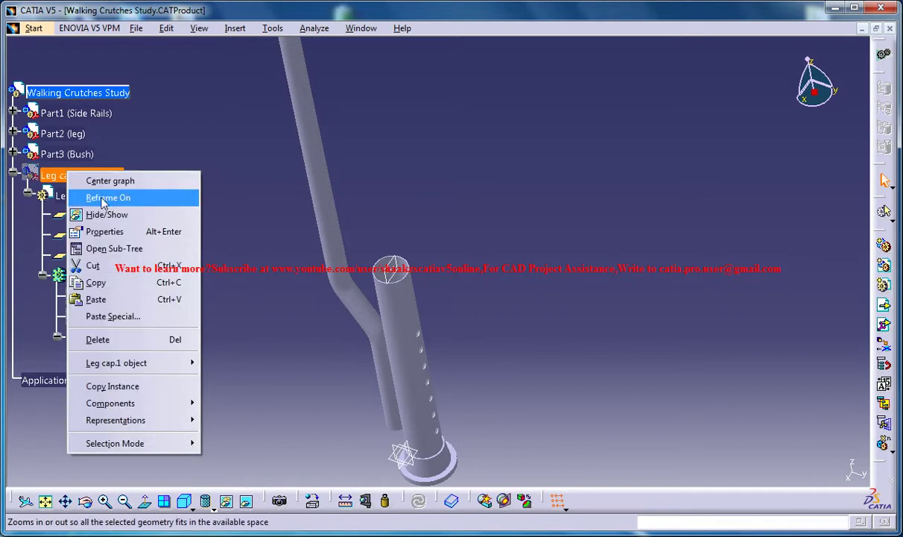
left_click(101, 214)
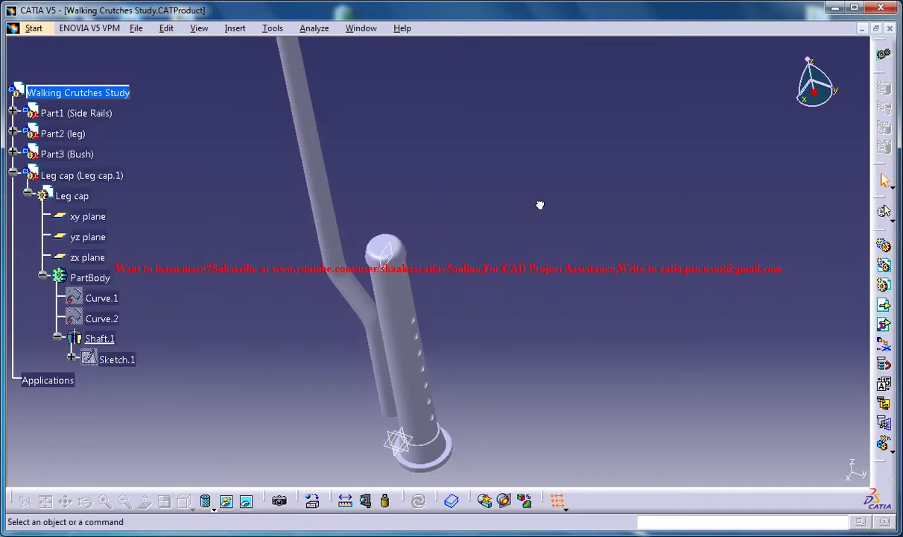
Mirror Part1 (Side Rails) as a new component about the plane through the leg tube's centre, using assembly Symmetry.
scroll(550, 261, "up", 1)
middle_click_drag(557, 234, 559, 317)
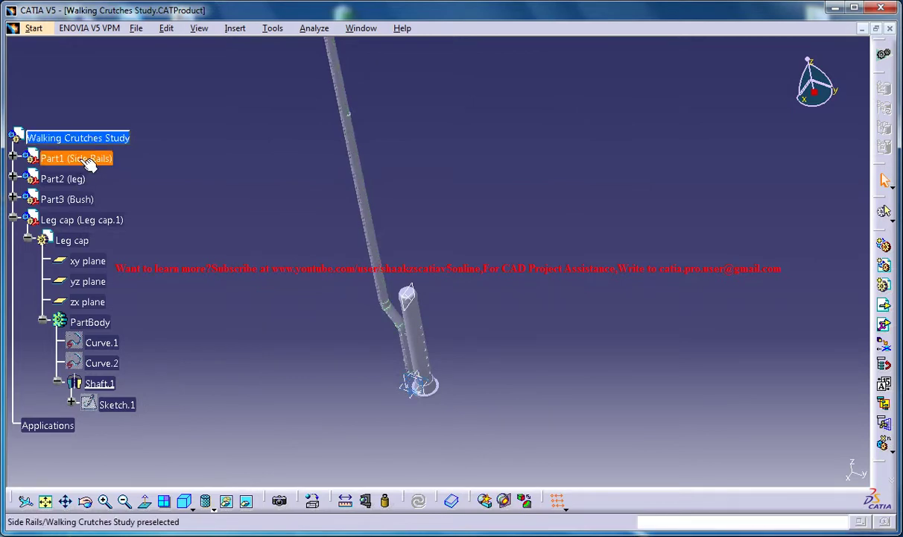
middle_click_drag(400, 128, 386, 223)
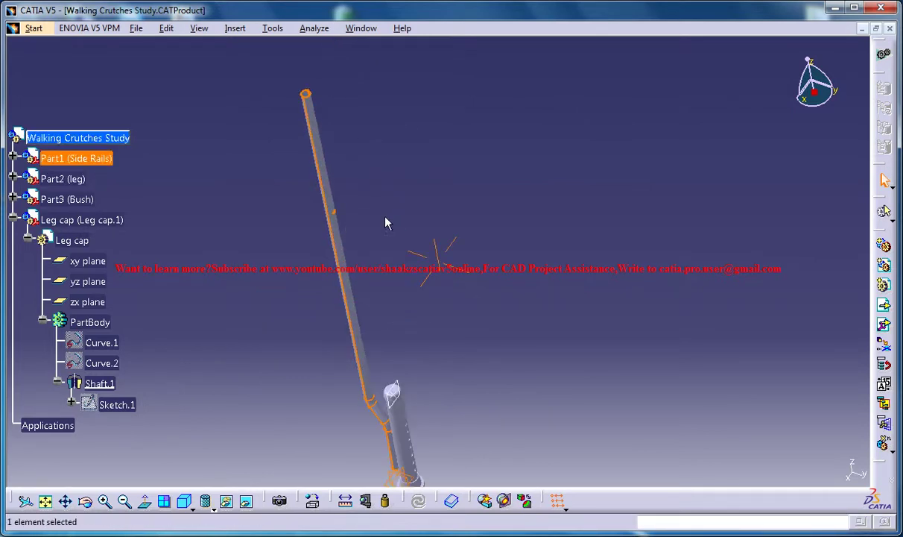
left_click(273, 28)
mouse_move(235, 28)
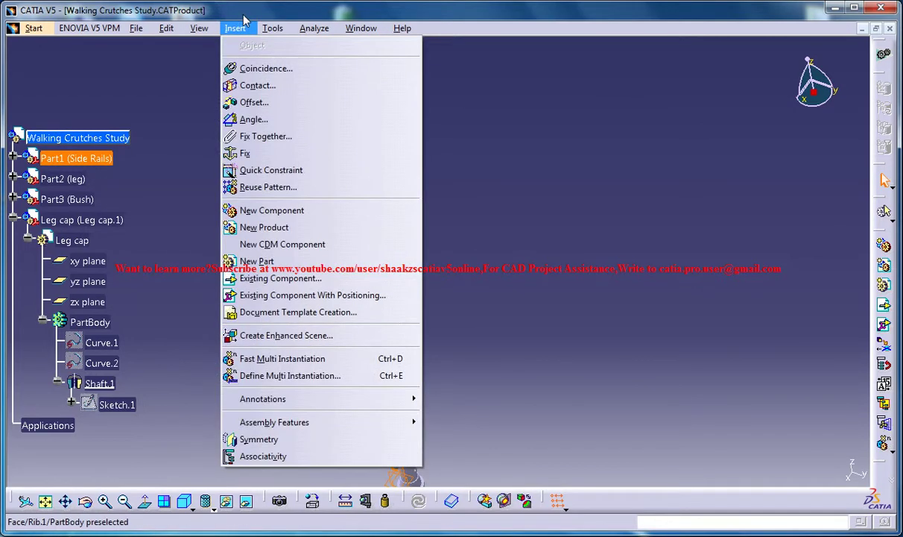
left_click(254, 439)
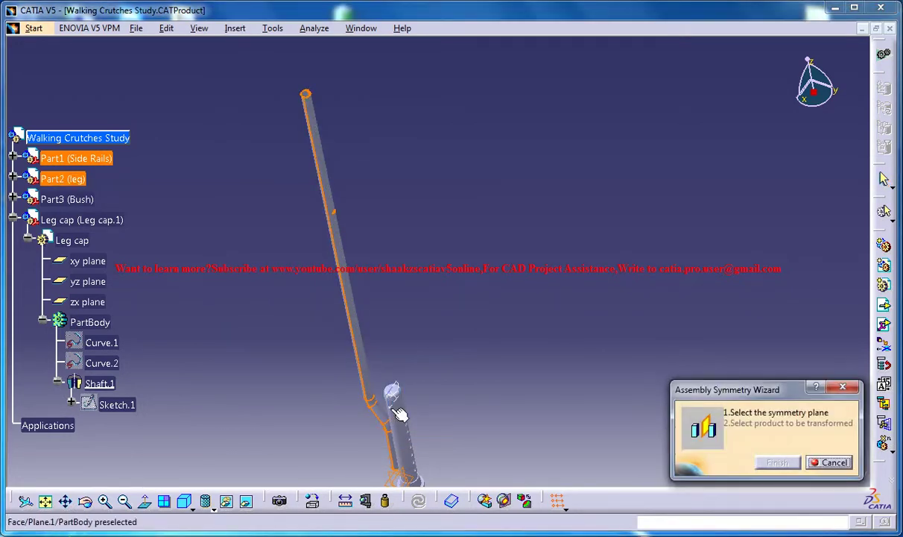
left_click(400, 415)
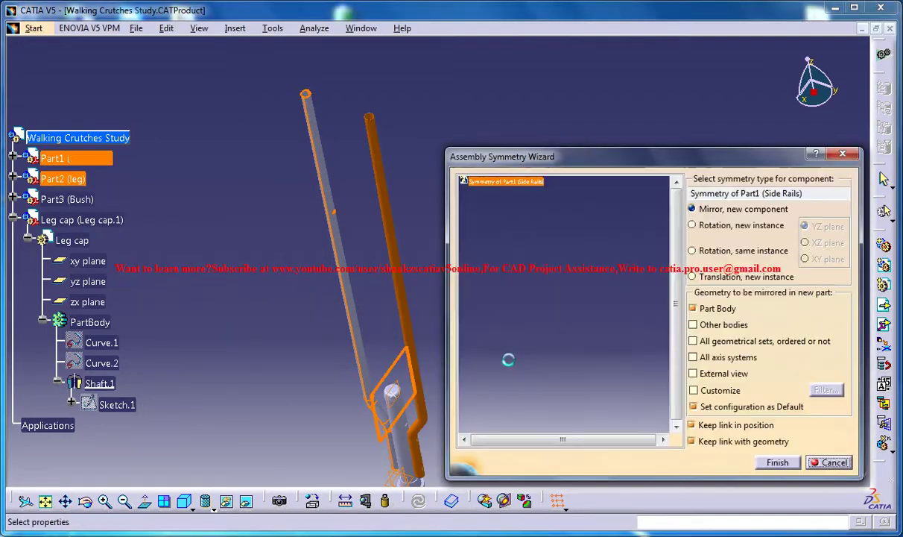
left_click(779, 462)
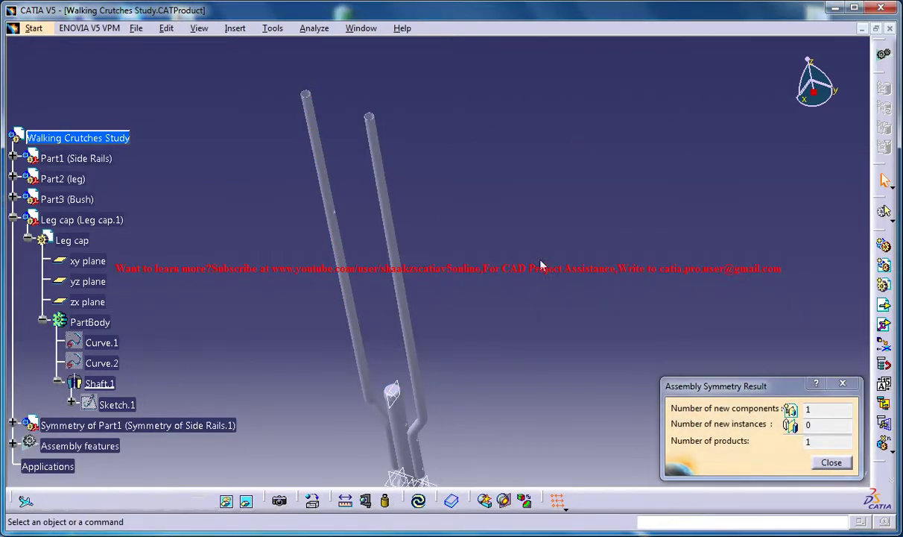
Close the symmetry result and apply Fix constraints to Part1 (Side Rails) and its mirrored copy.
left_click(832, 463)
middle_click_drag(520, 312, 433, 219)
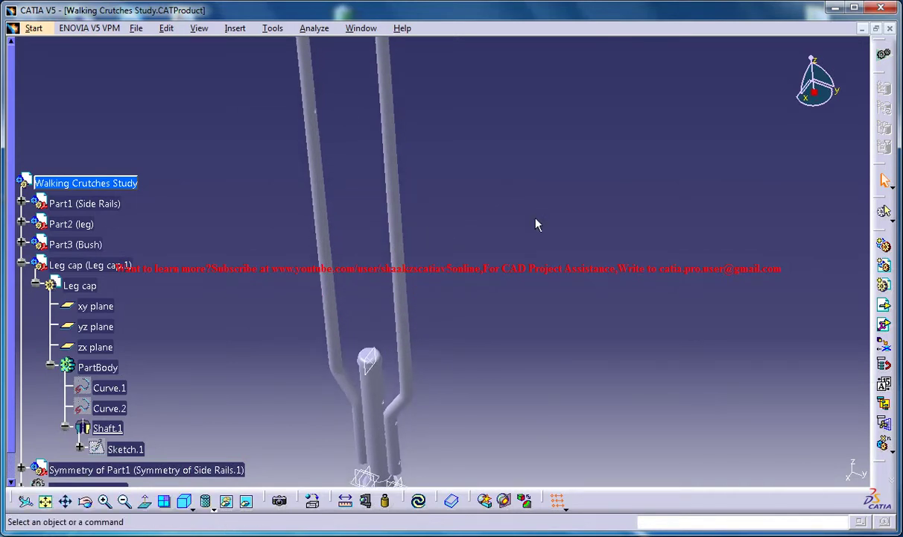
middle_click_drag(536, 224, 313, 172)
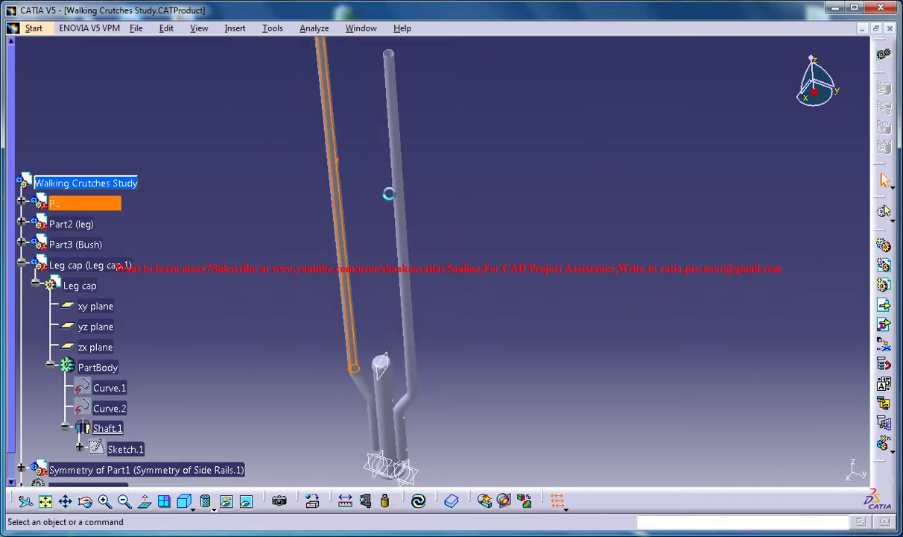
left_click(379, 116, "ctrl")
left_click(236, 29)
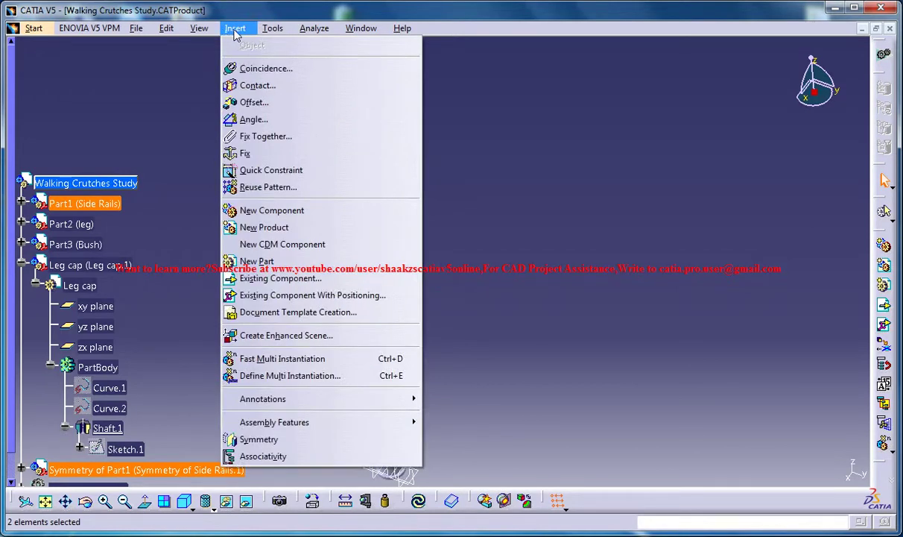
left_click(266, 153)
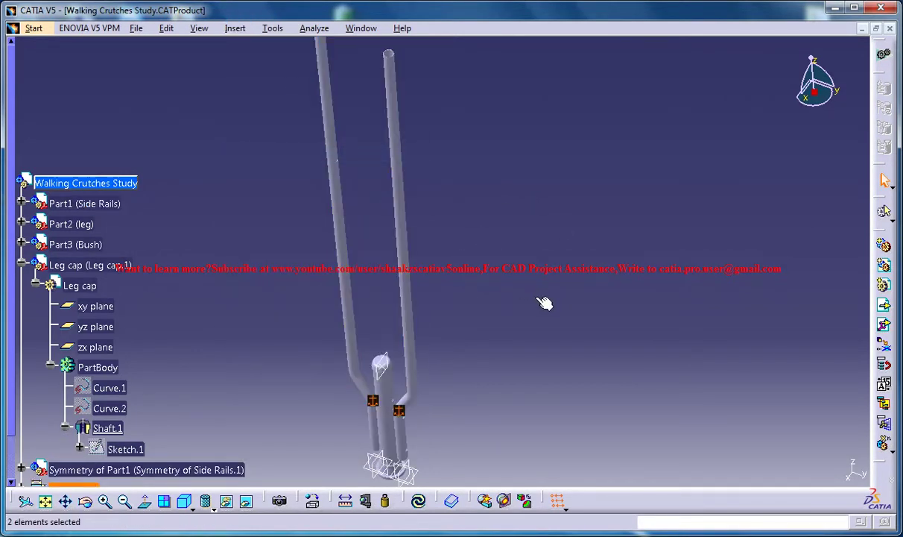
Insert a new part named handle into Walking Crutches Study, choosing to define a new origin point for it.
middle_click_drag(530, 318, 518, 260)
middle_click_drag(506, 194, 504, 153)
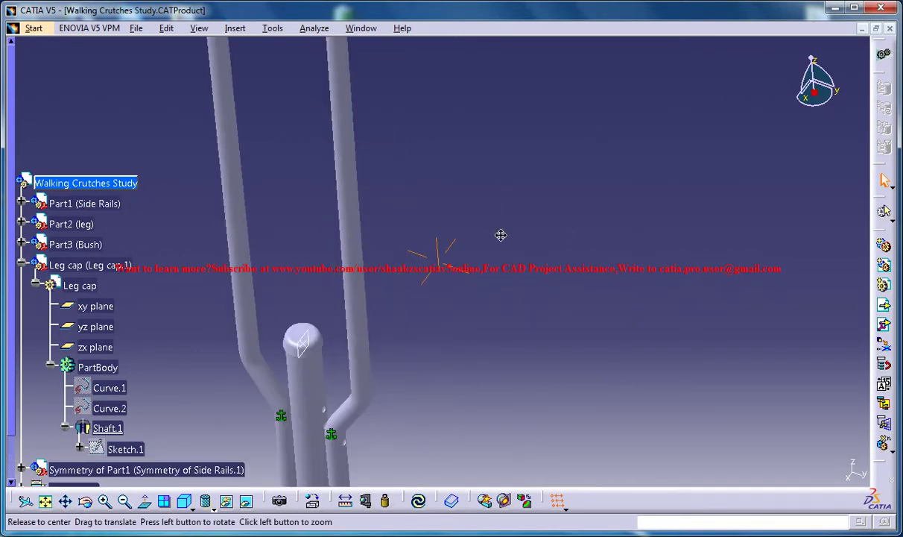
middle_click_drag(500, 235, 518, 193)
middle_click_drag(479, 262, 459, 332)
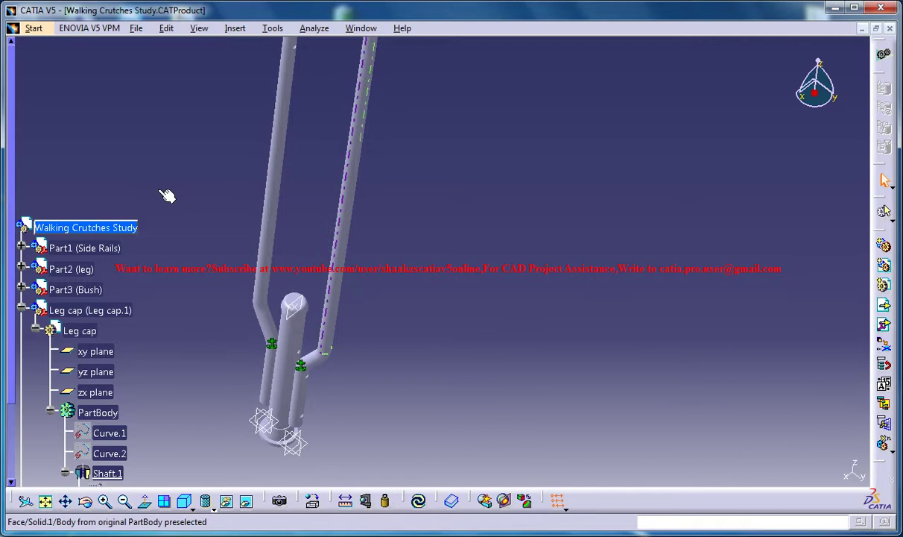
left_click(76, 228)
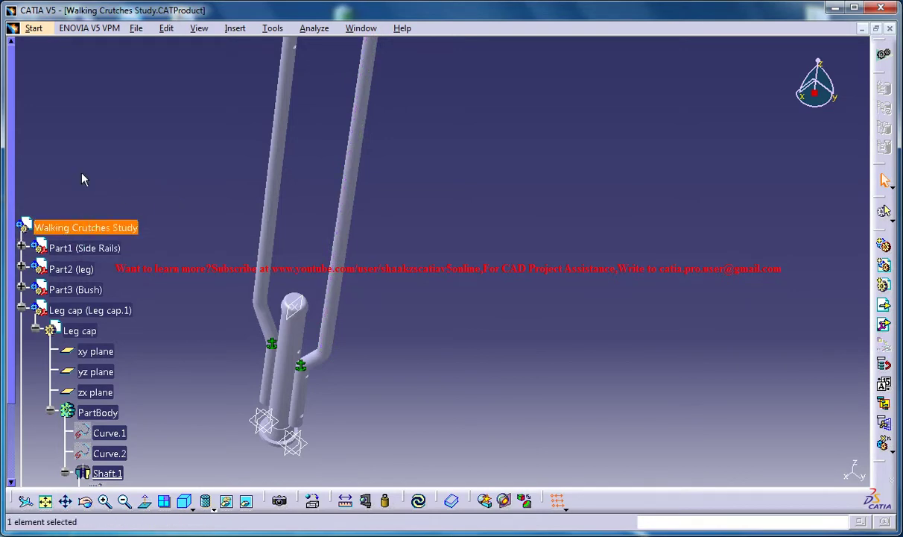
left_click(225, 28)
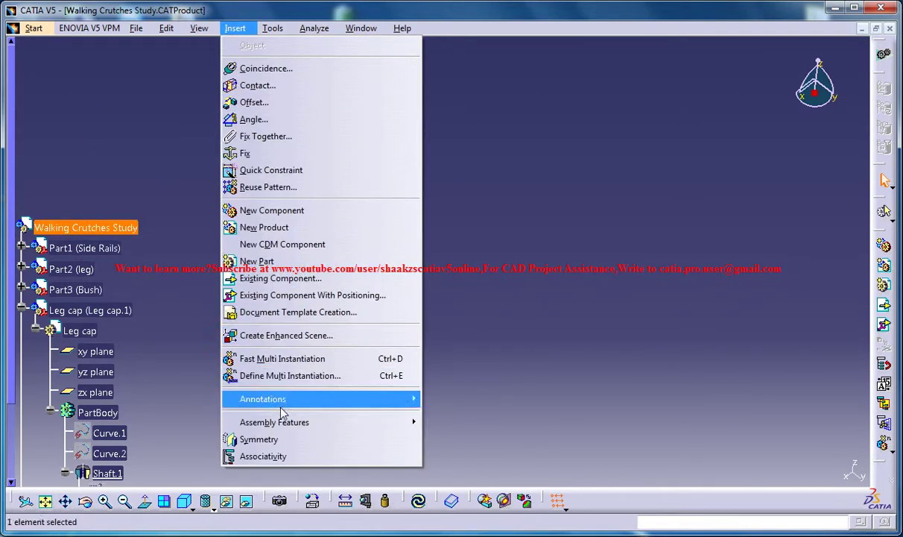
left_click(276, 262)
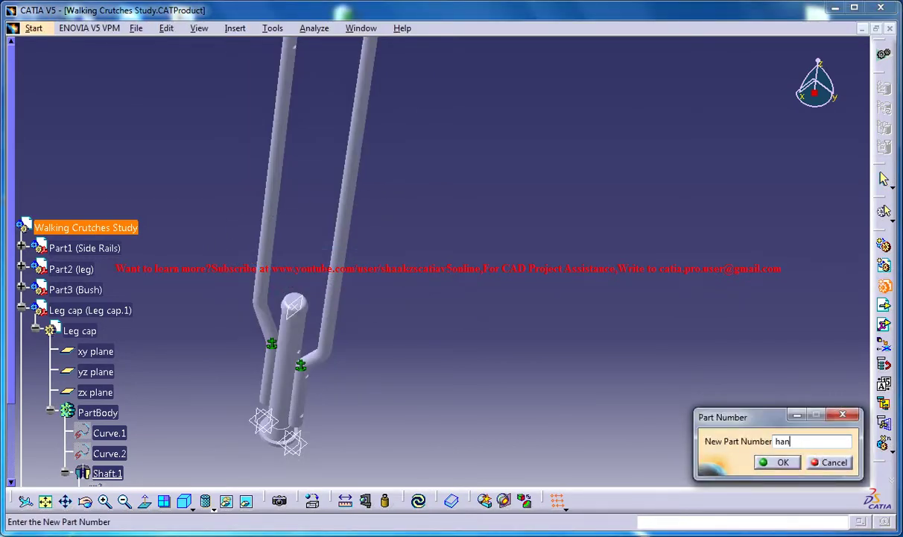
key("Return")
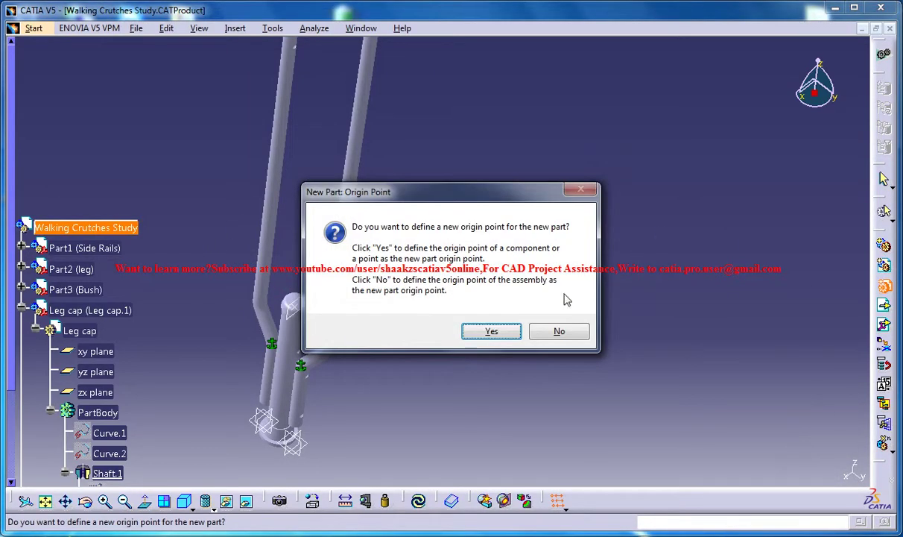
left_click(492, 335)
scroll(182, 275, "down", 3)
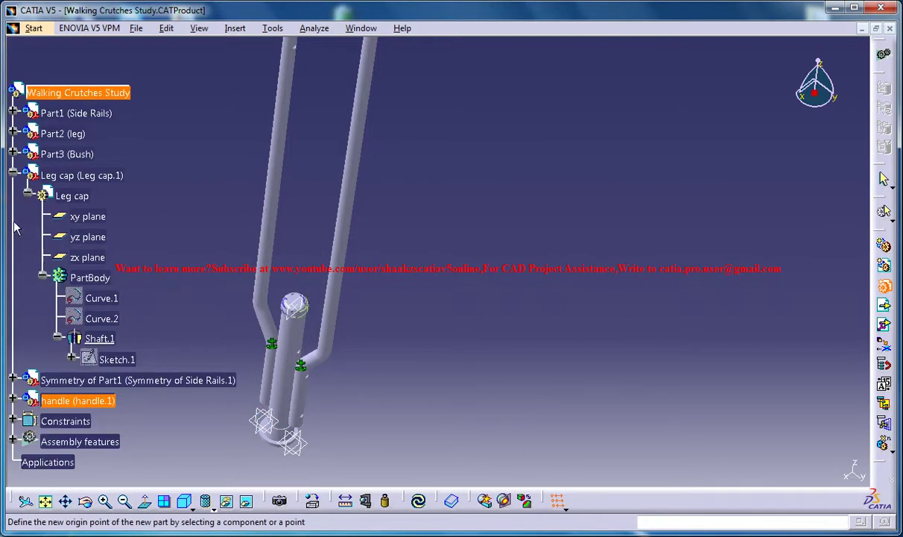
Collapse the leg cap, activate the handle part's PartBody and start a sketch on the mirrored side rail's yz plane.
left_click(14, 174)
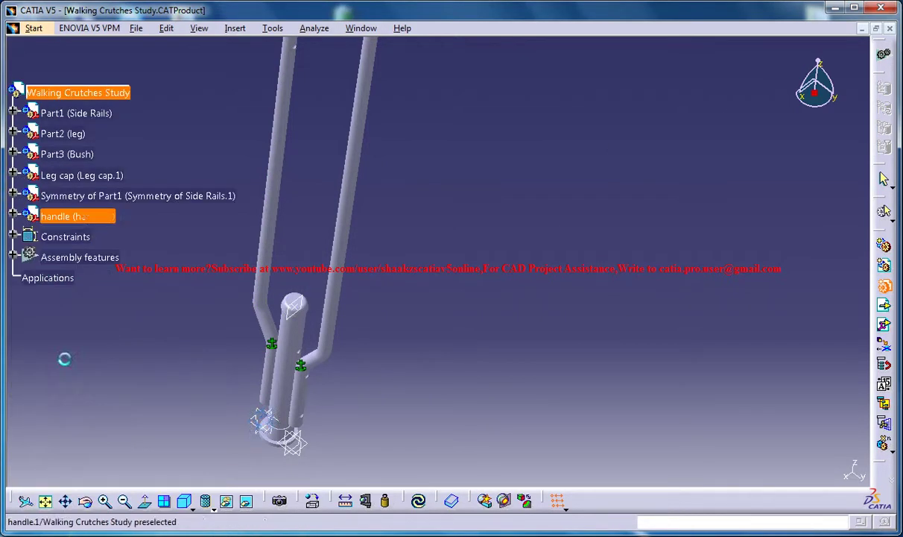
left_click(28, 235)
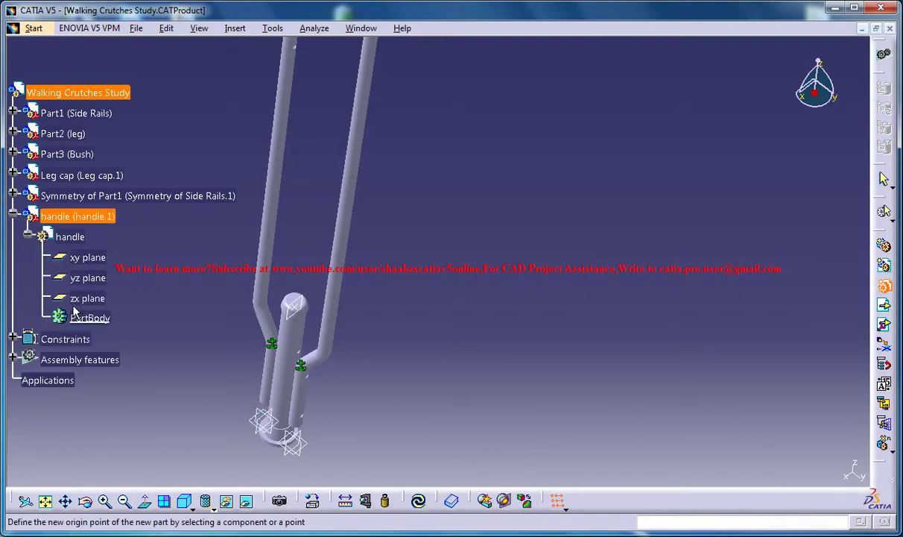
double_click(91, 318)
mouse_move(453, 263)
middle_mouse_down()
mouse_move(452, 242)
mouse_move(432, 254)
mouse_move(438, 272)
middle_mouse_up()
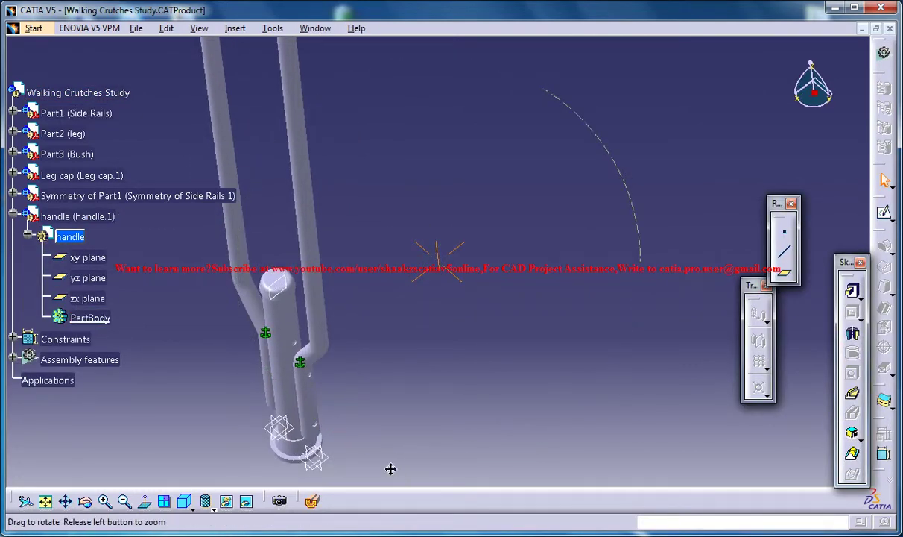
middle_click_drag(390, 468, 337, 463)
left_click(337, 459)
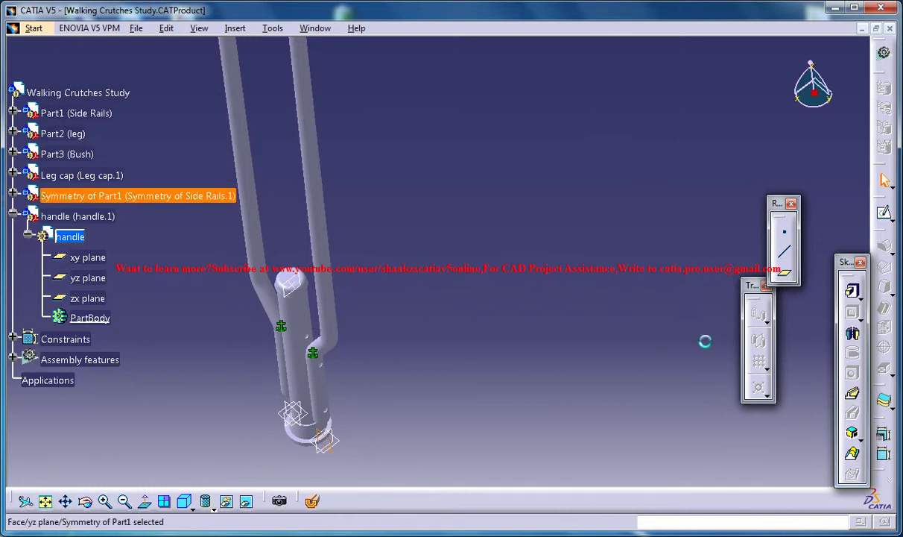
left_click(884, 212)
Sketch a horizontal rectangle about 12.8 cm wide and 1 cm high spanning the gap between the two side rails.
mouse_move(452, 209)
middle_mouse_down()
mouse_move(448, 258)
mouse_move(513, 199)
middle_mouse_up()
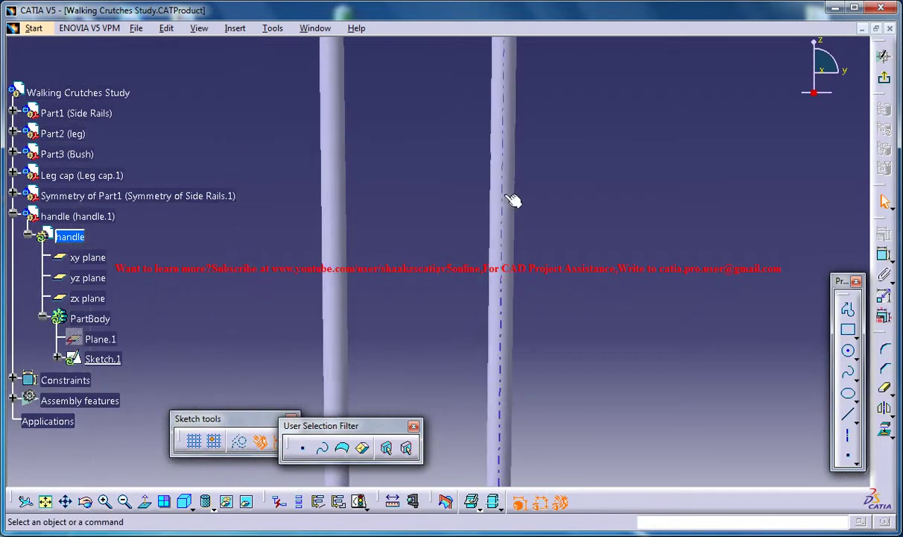
middle_click_drag(460, 190, 456, 239)
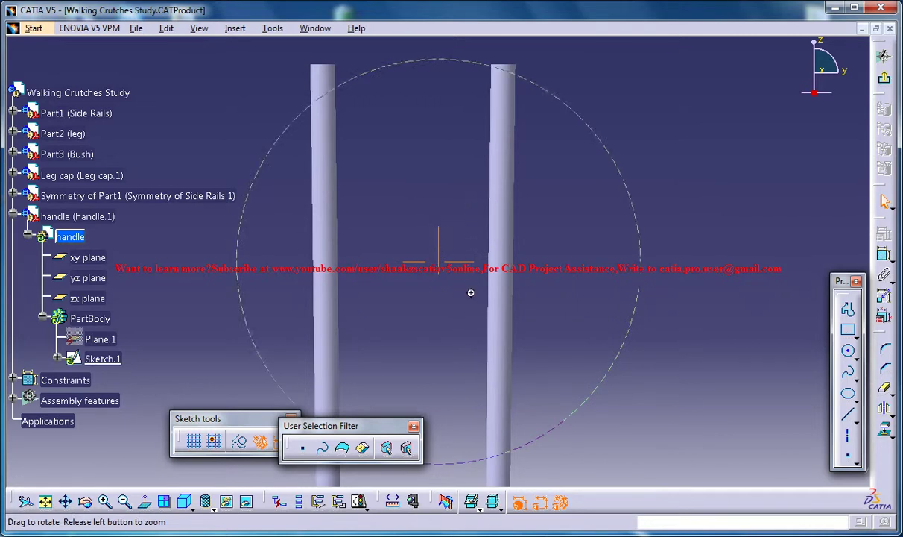
middle_click_drag(471, 292, 420, 284)
left_click(145, 502)
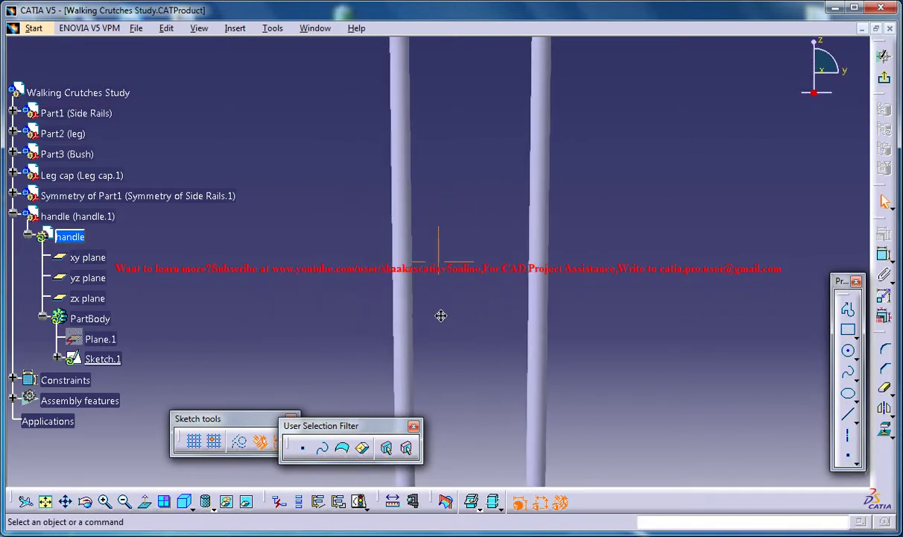
middle_click_drag(440, 316, 448, 302)
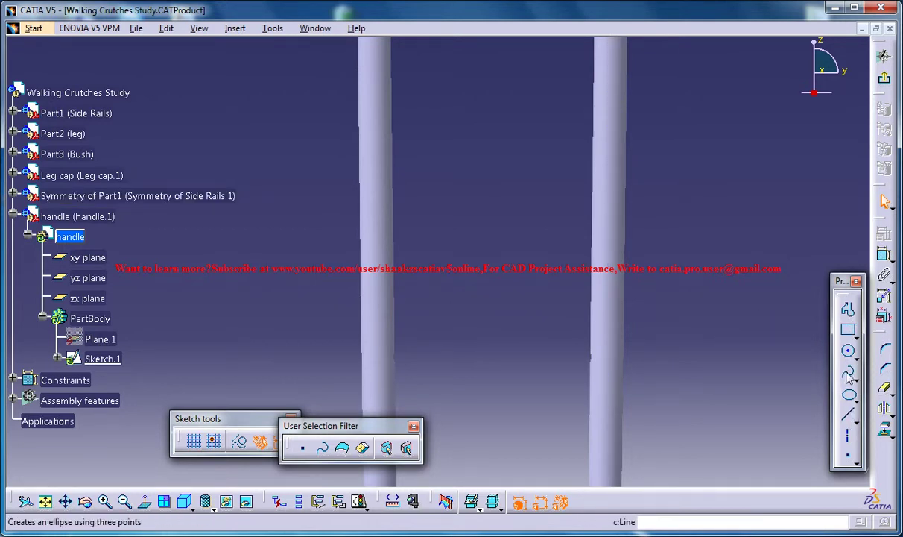
left_click(848, 329)
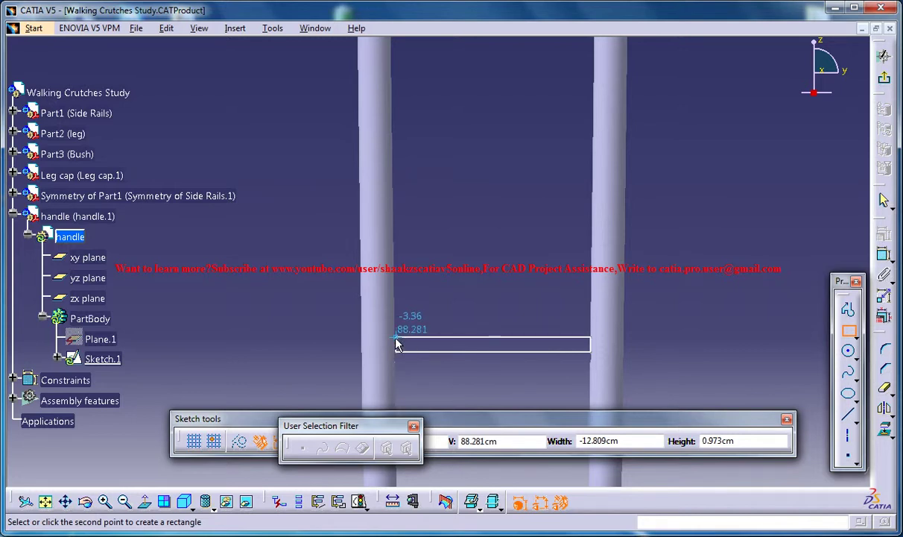
left_click(396, 344)
middle_click_drag(508, 284, 491, 224)
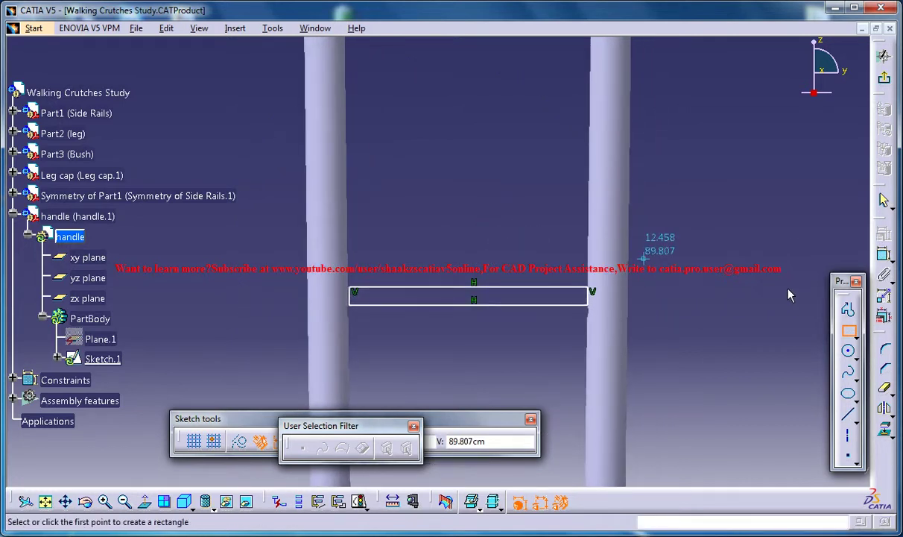
Draw a large circle centred between the rails above the leg tube, reaching just above the rectangle.
left_click(848, 351)
middle_click_drag(560, 278, 526, 67)
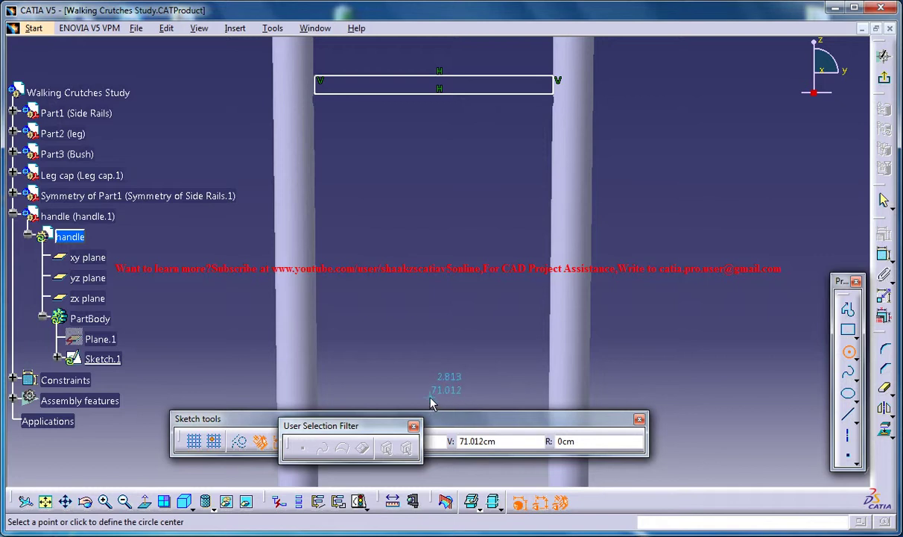
middle_click_drag(444, 317, 458, 212)
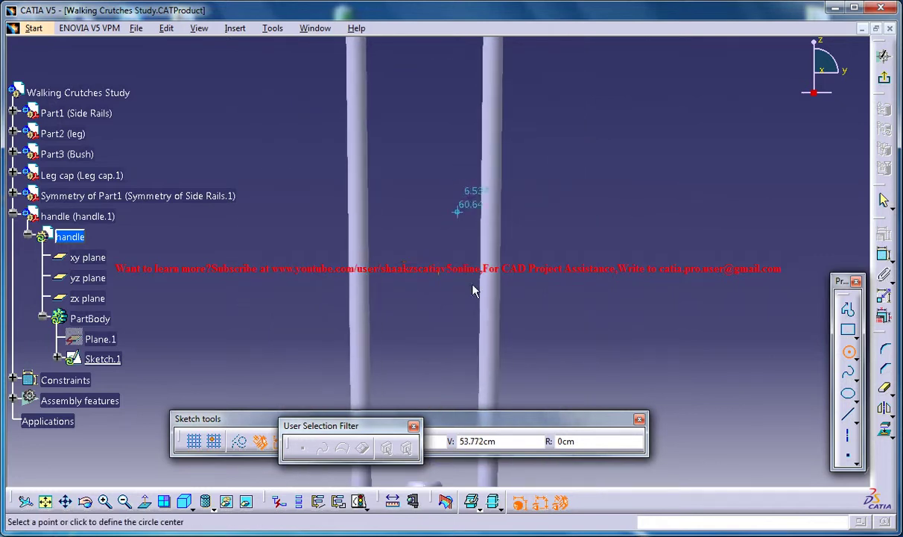
mouse_move(474, 290)
middle_mouse_down()
mouse_move(488, 351)
mouse_move(460, 218)
mouse_move(458, 313)
middle_mouse_up()
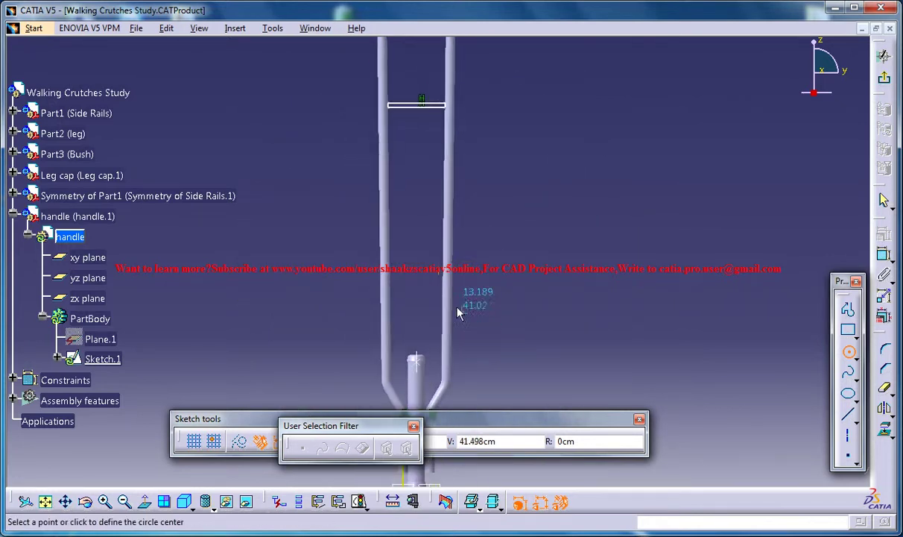
left_click(416, 287)
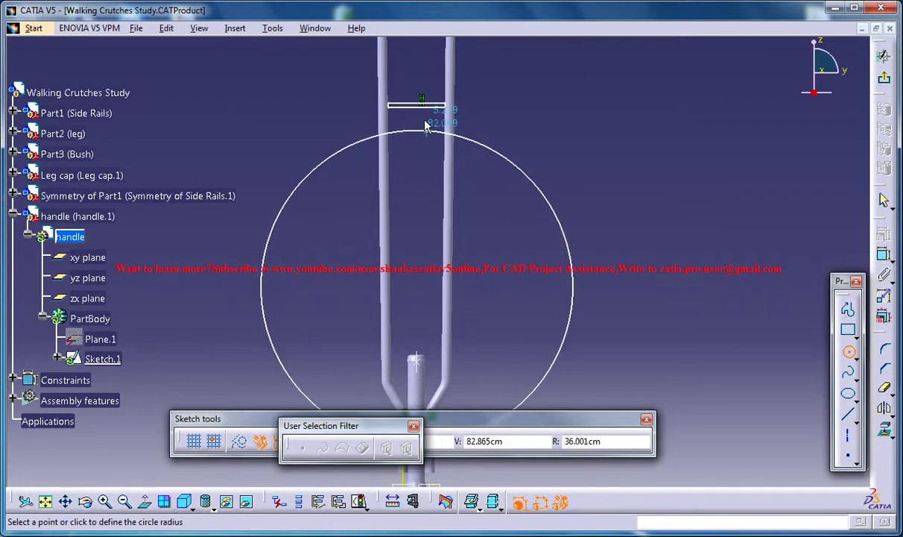
left_click(418, 88)
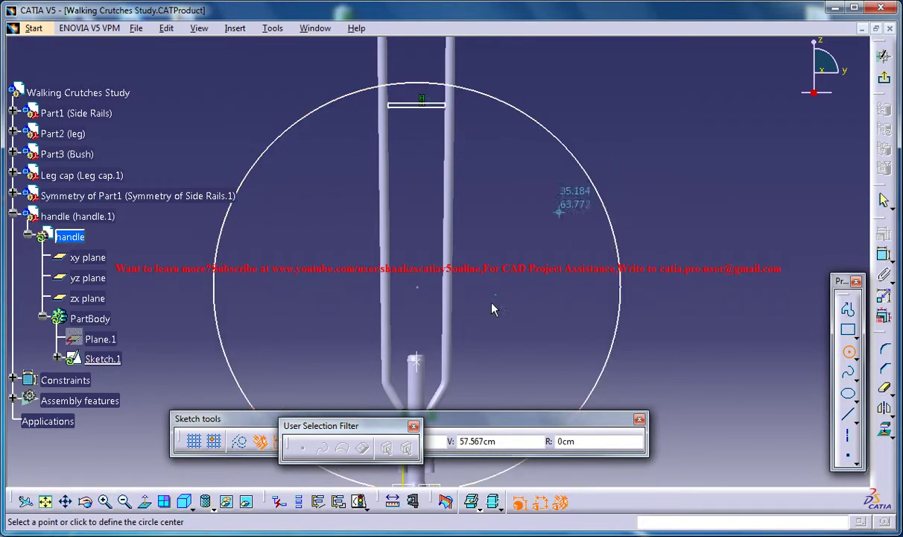
key("Escape")
Constrain the circle's centre to be coincident with the plane through the leg tube's centre.
left_click(884, 254)
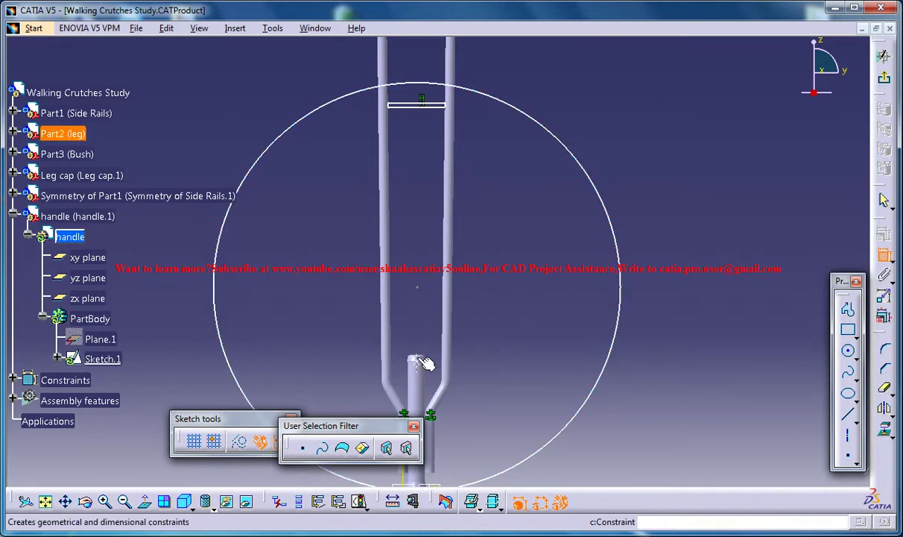
left_click(420, 362)
right_click(436, 297)
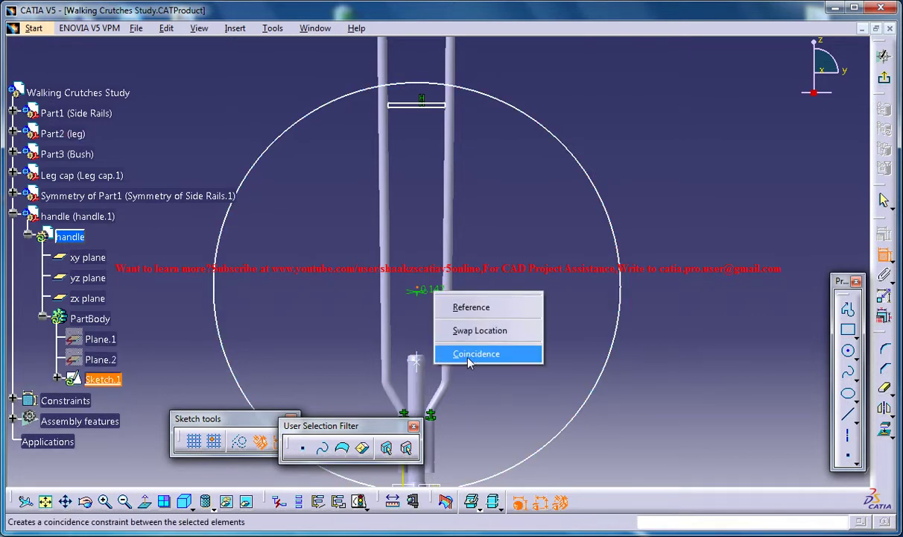
left_click(458, 352)
left_click(461, 283)
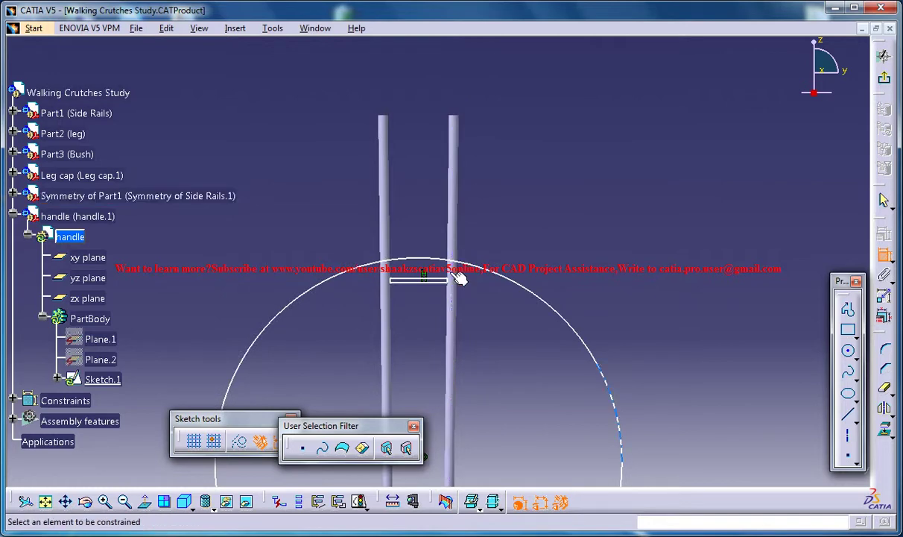
Shrink the circle until its arc passes close to the rectangle's two upper corners.
mouse_move(457, 220)
middle_mouse_down()
mouse_move(459, 214)
mouse_move(460, 250)
mouse_move(468, 184)
middle_mouse_up()
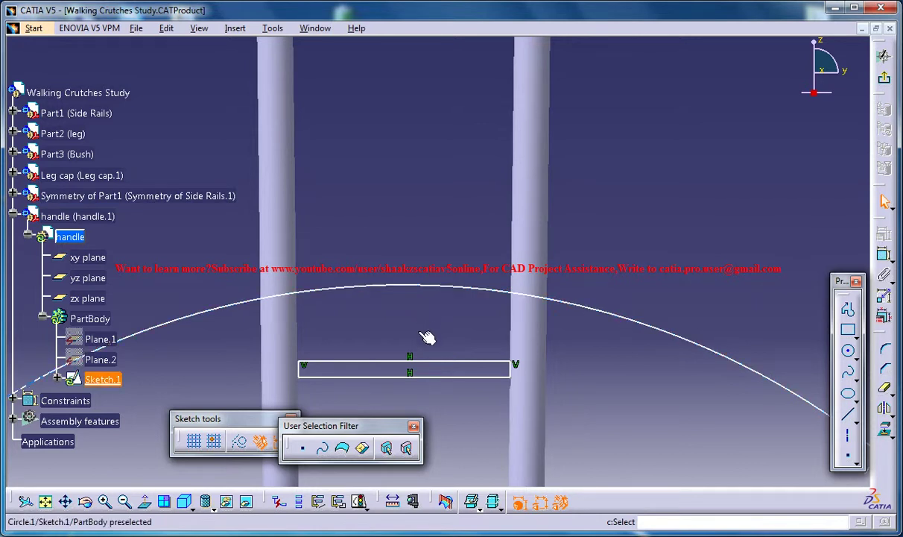
mouse_move(421, 332)
left_mouse_down()
mouse_move(421, 345)
mouse_move(421, 325)
left_mouse_up()
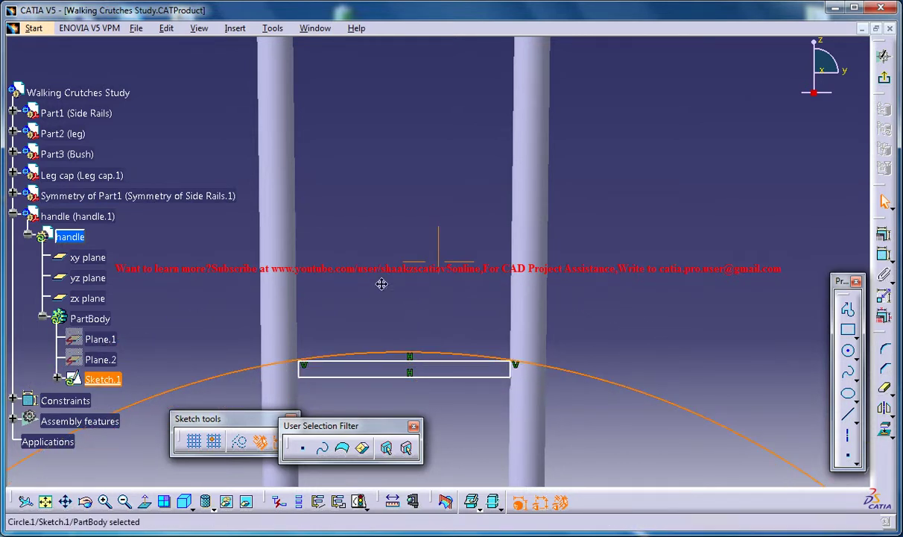
middle_click_drag(393, 278, 434, 178)
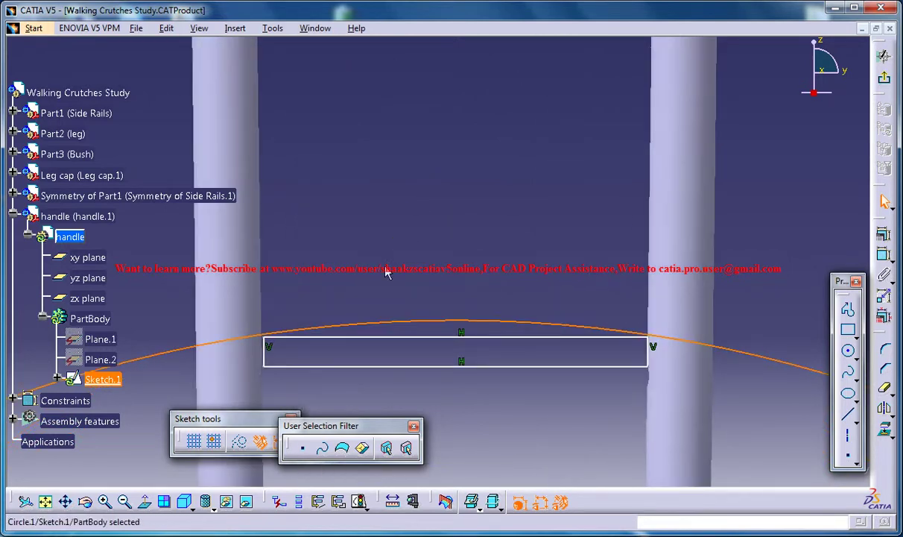
left_click(297, 341)
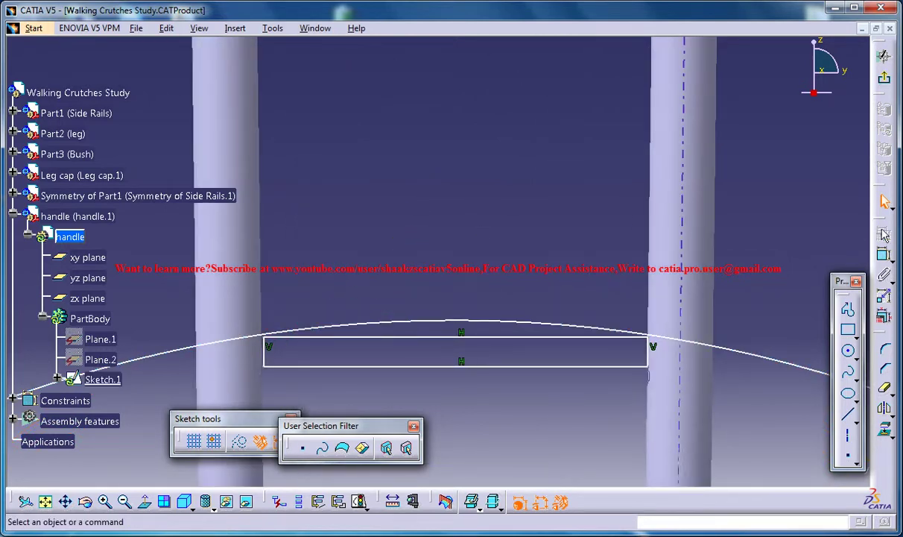
Make the rectangle's upper left corner coincident with the circle, and move that corner slightly down.
left_click(884, 254)
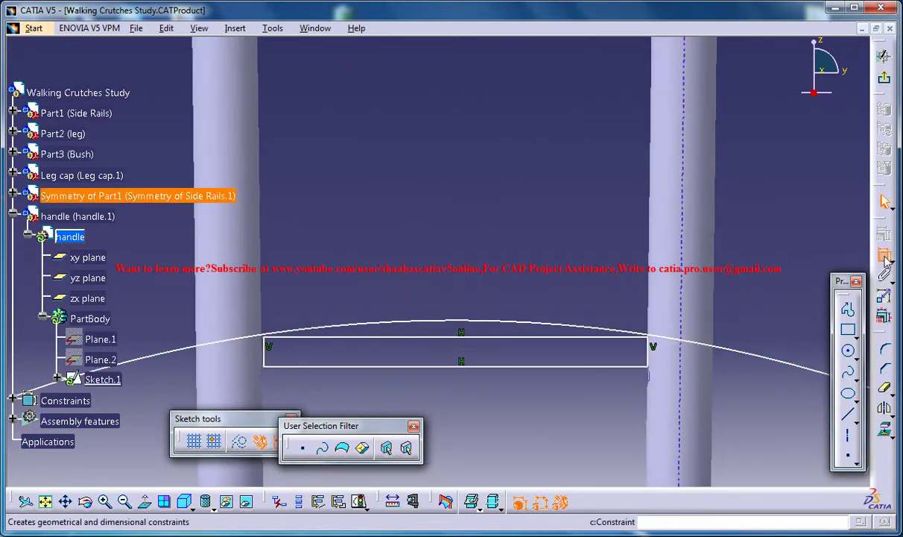
left_click(275, 349)
left_click(284, 333)
right_click(312, 282)
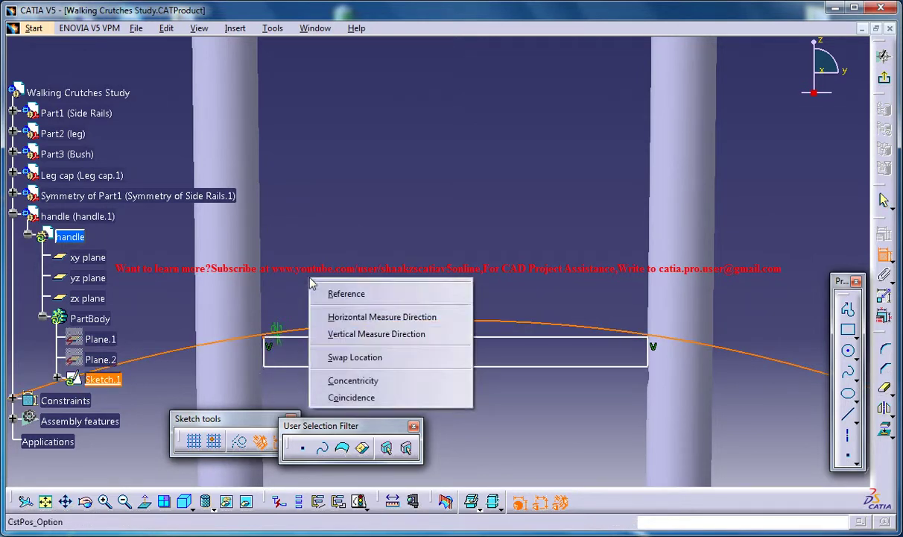
left_click(351, 396)
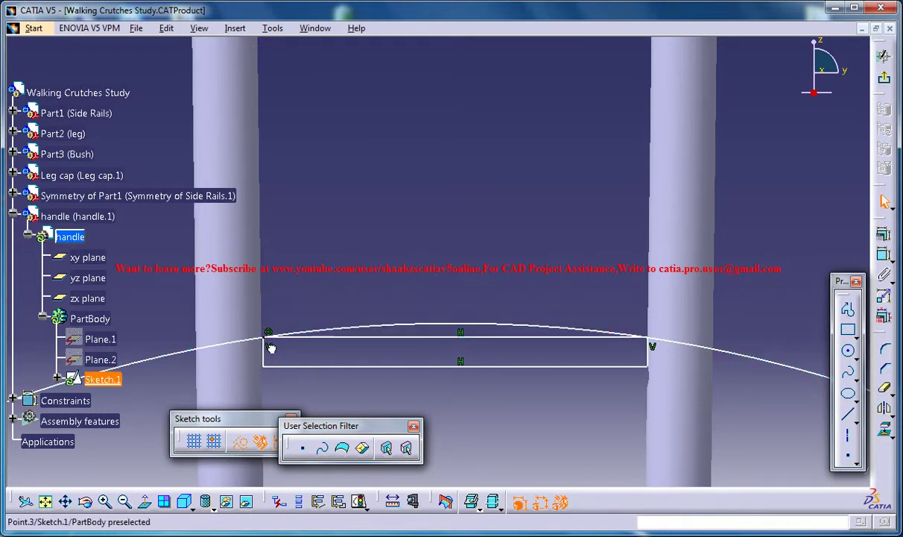
left_click_drag(271, 348, 267, 351)
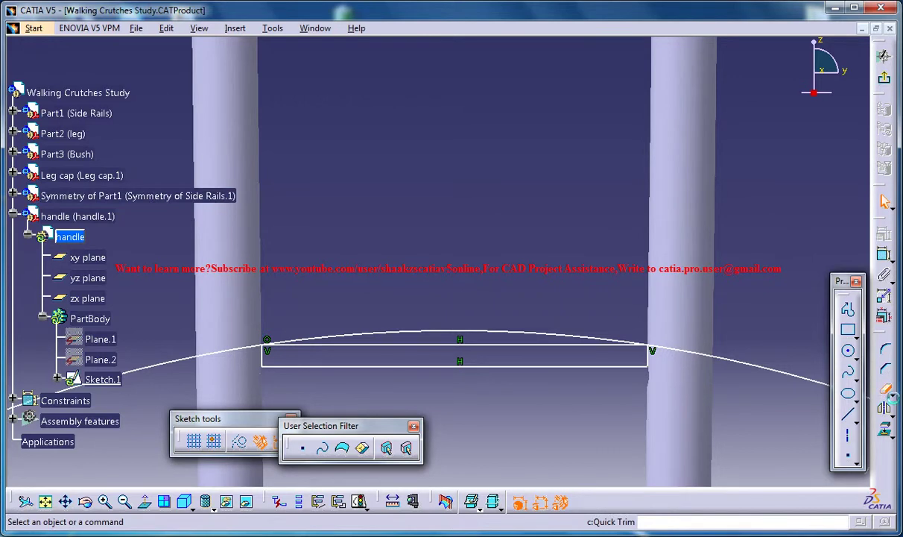
Quick Trim the rectangle's top edge and the circle outside the rectangle, leaving a closed profile with an arched top, and exit the sketch.
left_click(885, 388)
left_click(462, 345)
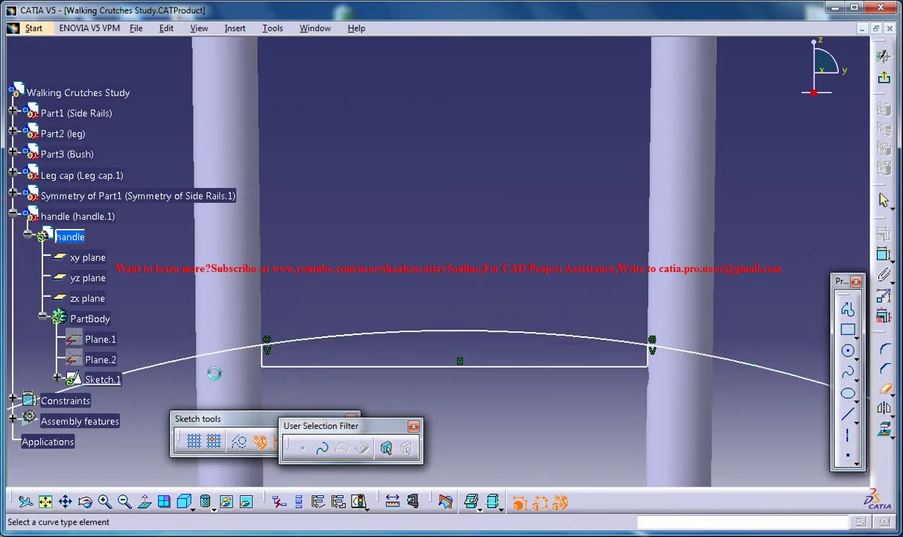
left_click(273, 348)
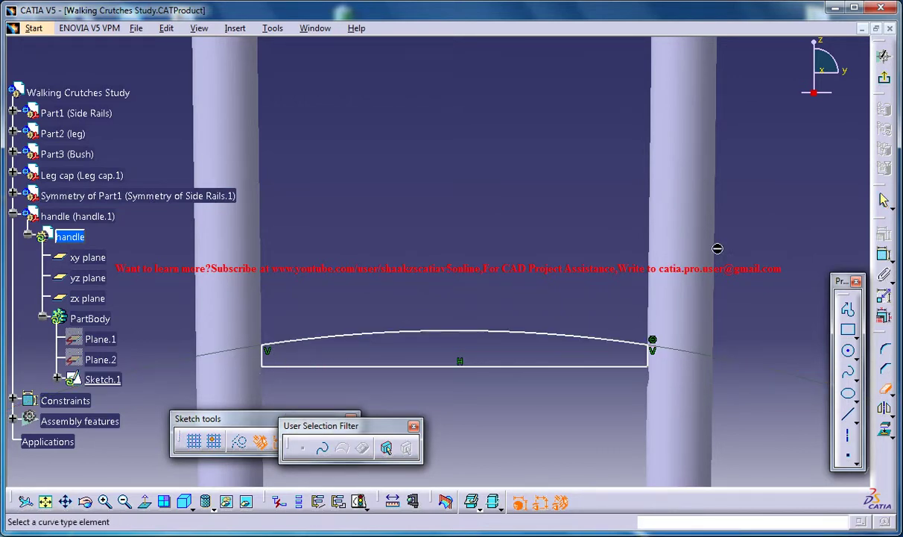
left_click(884, 56)
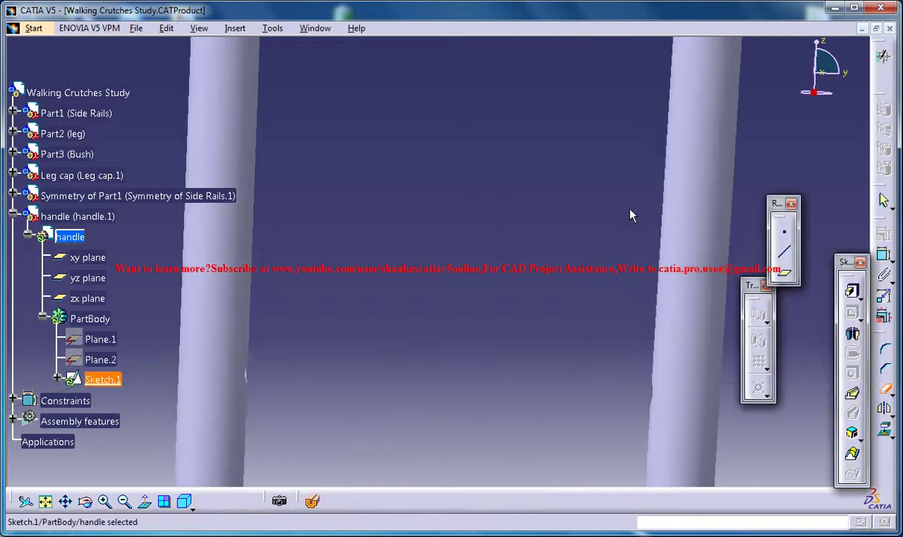